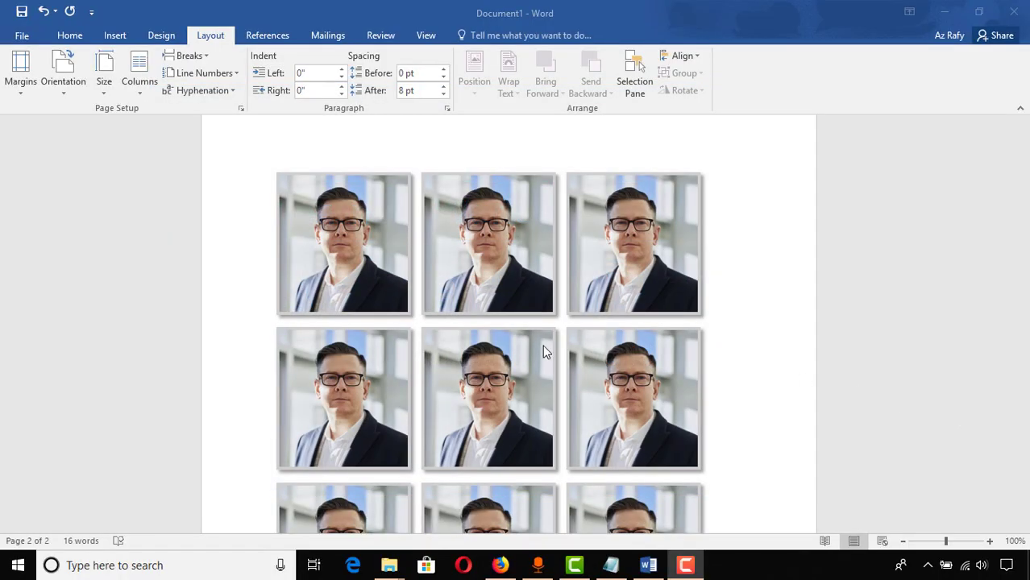
Scroll down through the finished sheet of passport photos
scroll(484, 301, "down", 3)
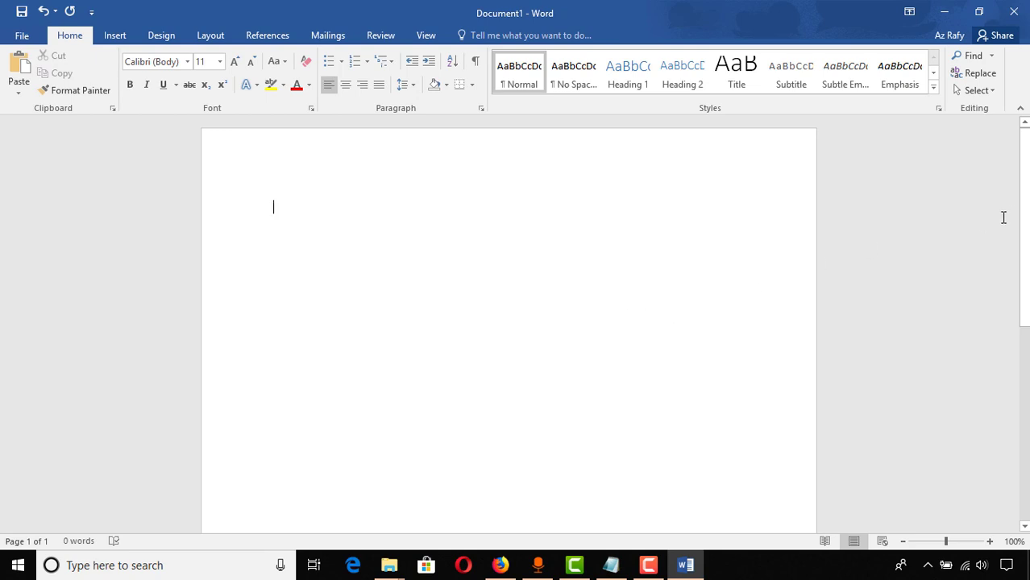
Insert adult-business-businessman-2182970.jpg from Downloads > New folder, placing a 9" by 6" photo
left_click(115, 38)
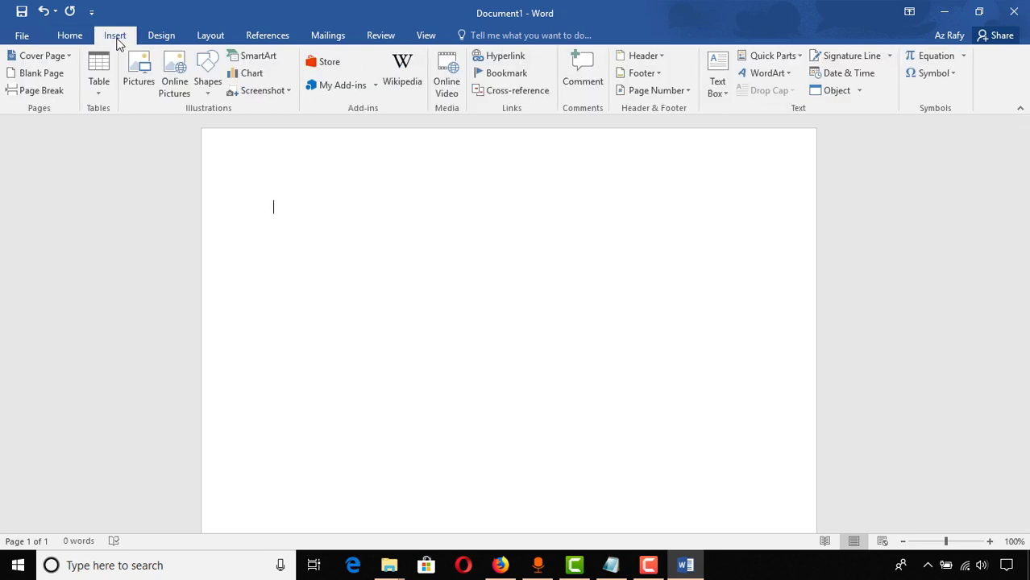
left_click(136, 81)
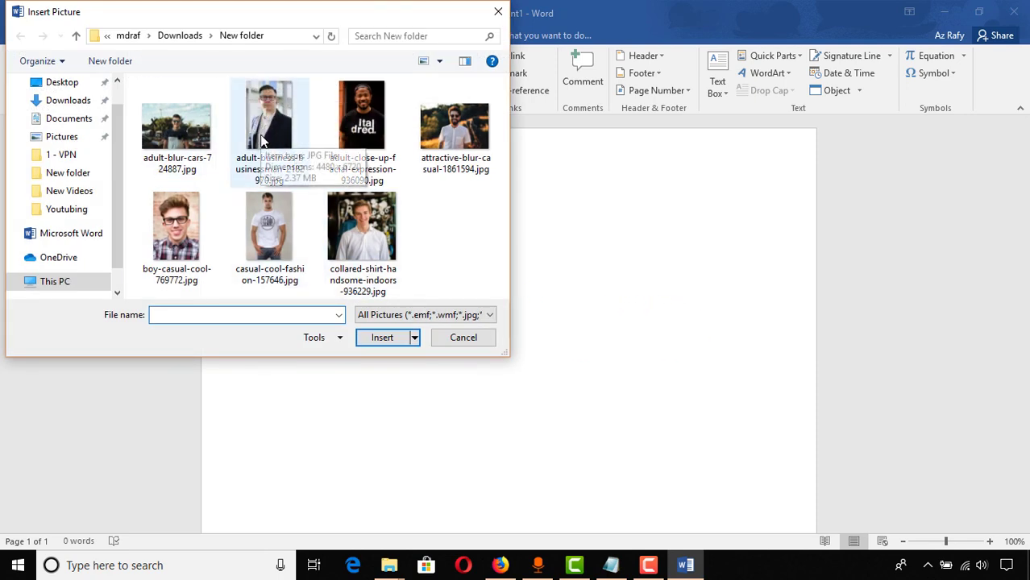
left_click(262, 140)
left_click(382, 339)
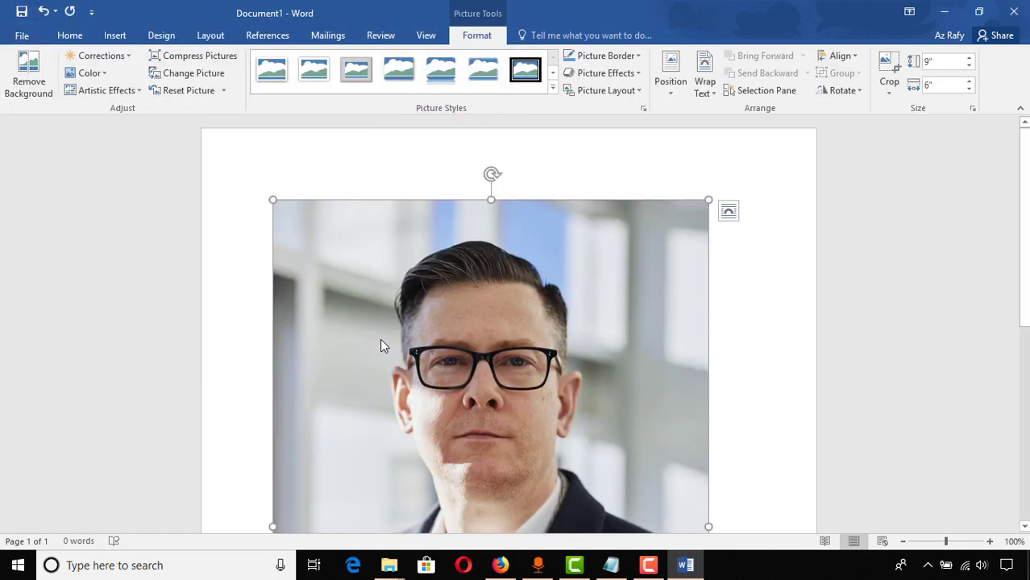
Set the portrait photo's text wrapping to Behind Text so it floats freely
scroll(813, 275, "down", 5)
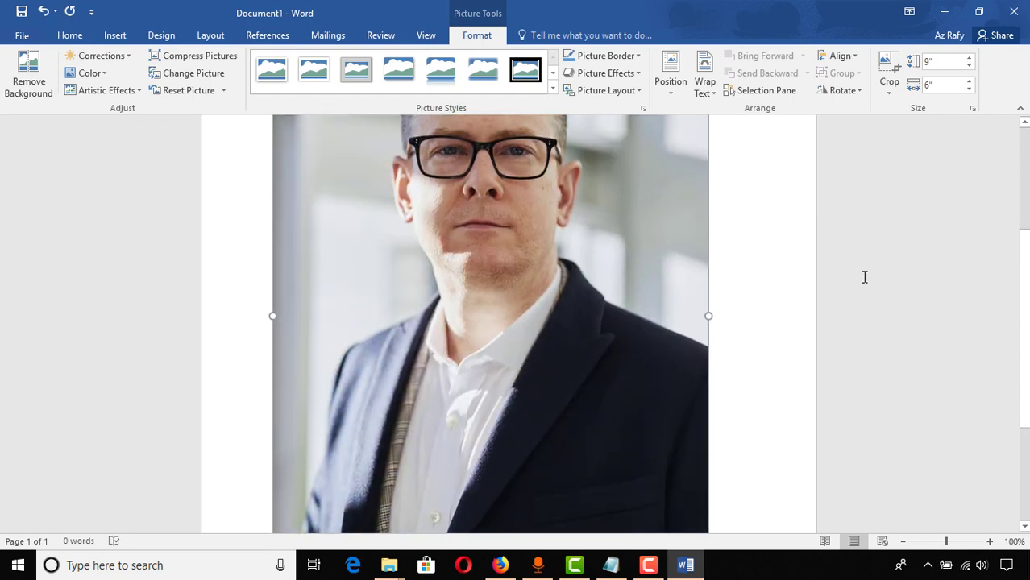
scroll(864, 278, "up", 4)
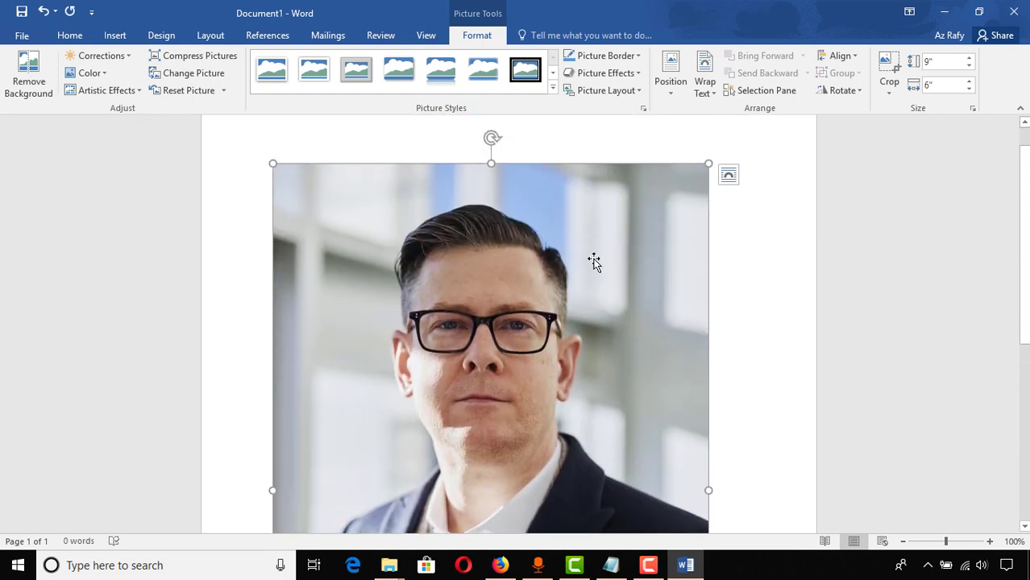
right_click(620, 224)
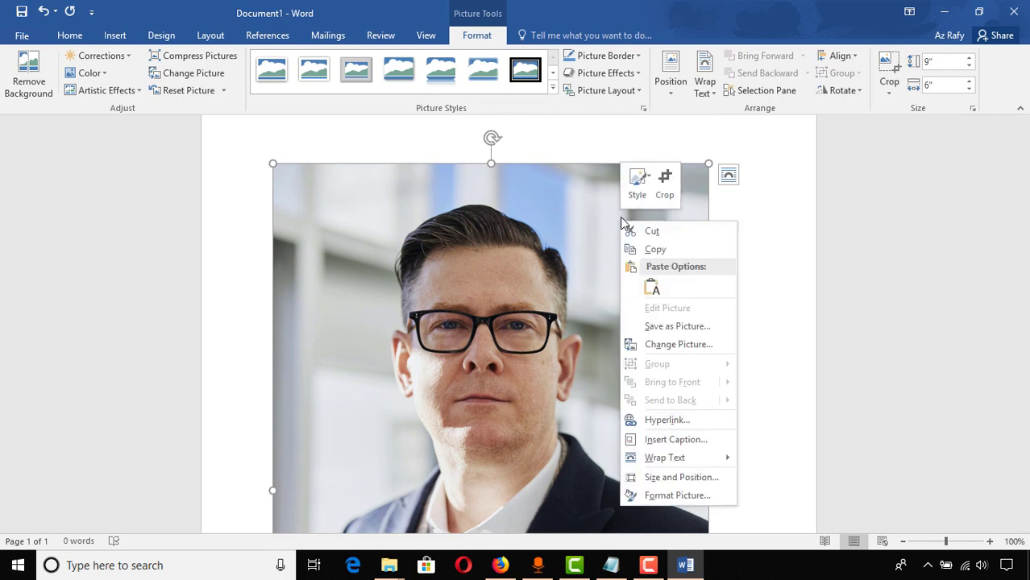
left_click(705, 89)
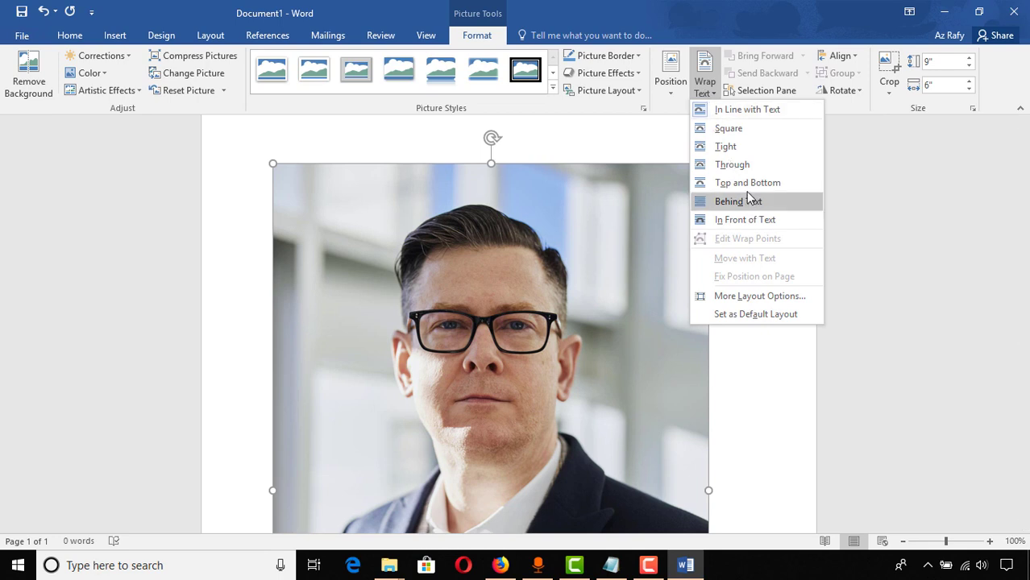
left_click(729, 129)
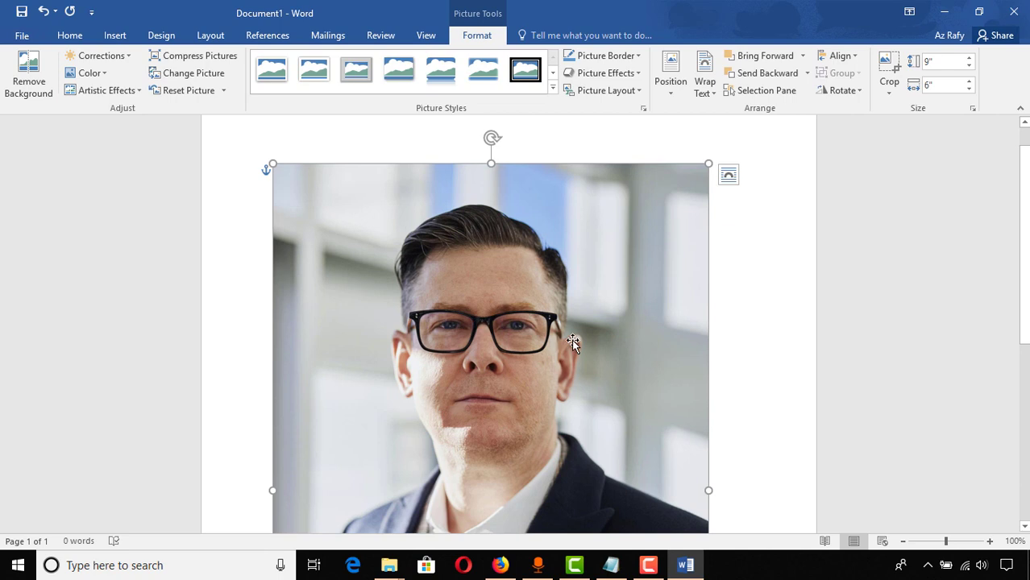
left_click(888, 87)
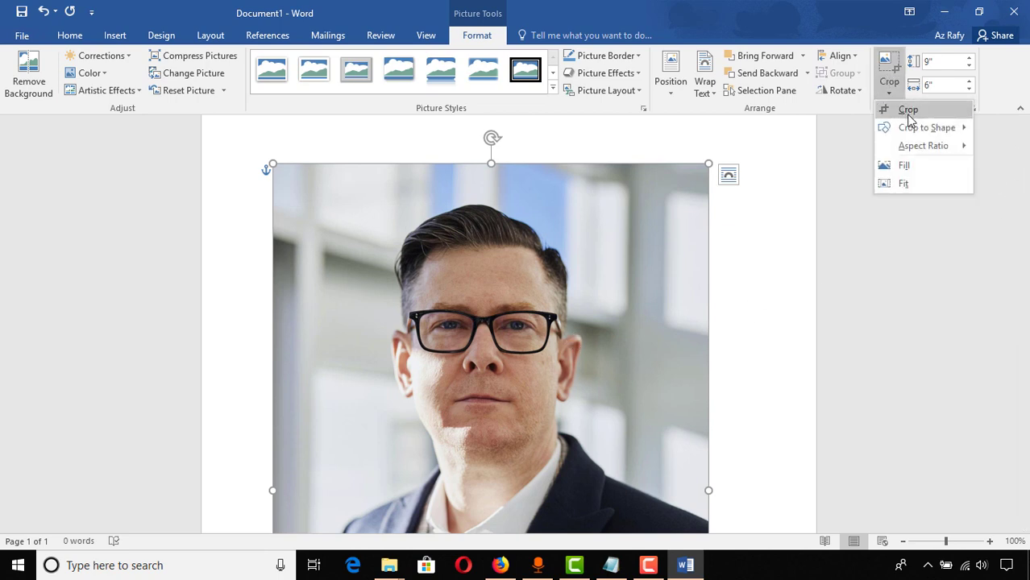
Crop the photo's bottom up to the chest, leaving it 6.37" tall and 6" wide
left_click(908, 112)
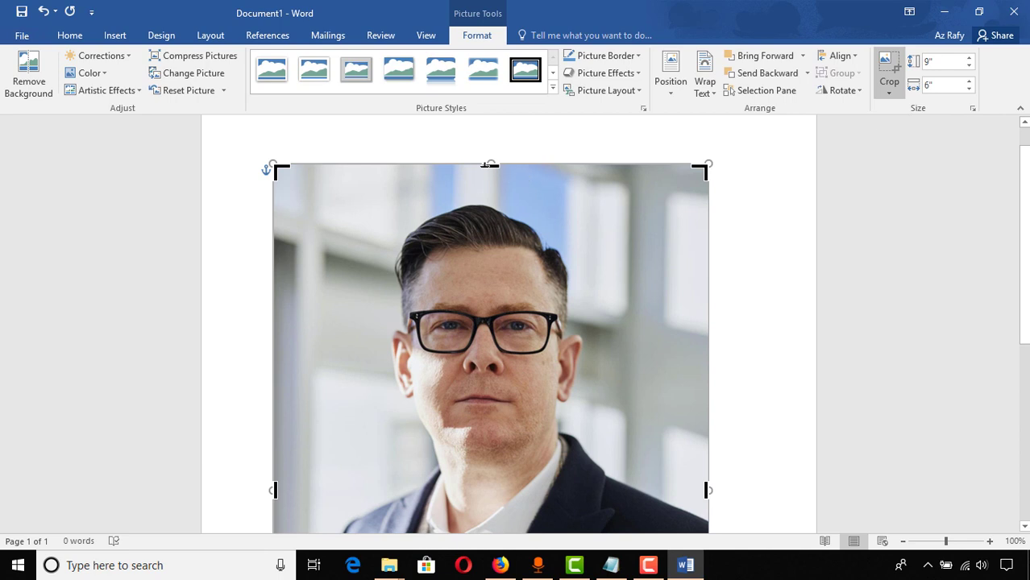
scroll(613, 333, "down", 5)
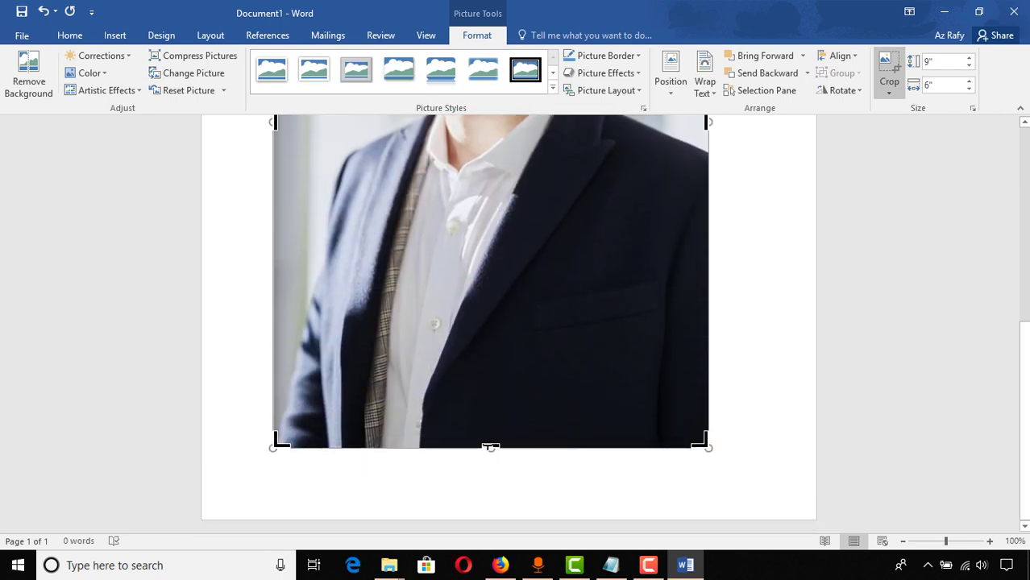
left_click_drag(488, 434, 513, 257)
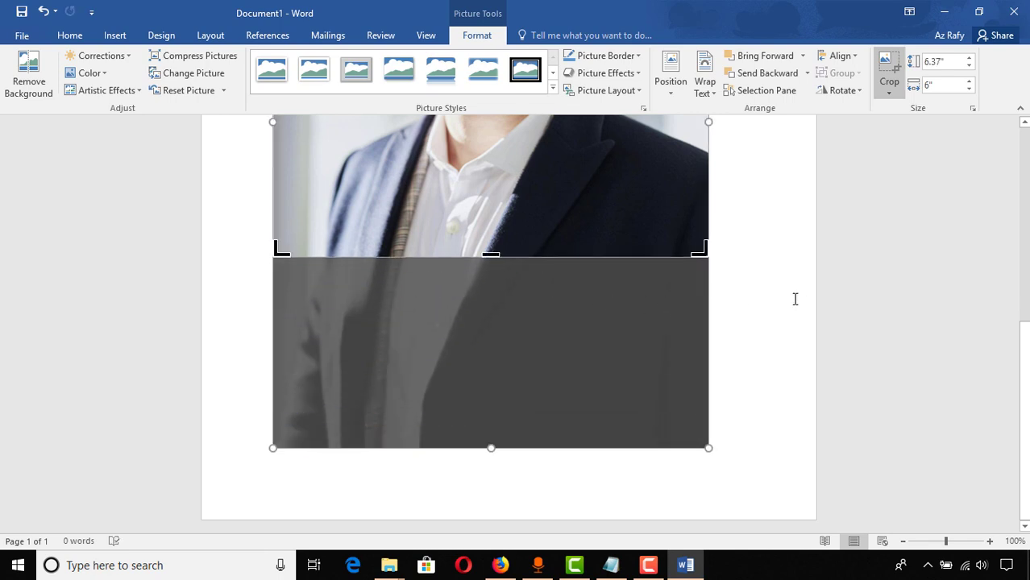
left_click(890, 85)
left_click(901, 109)
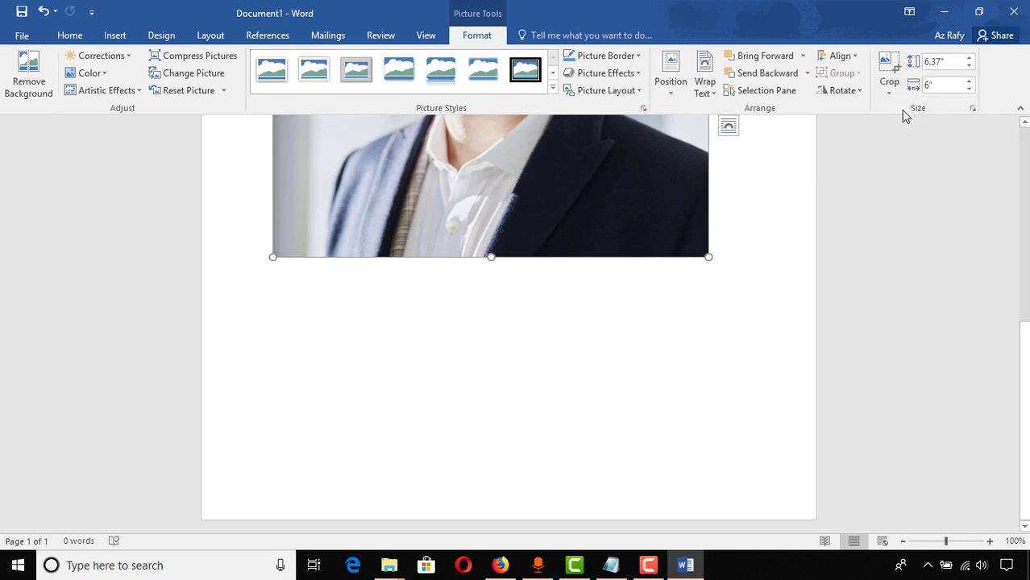
scroll(507, 342, "up", 8)
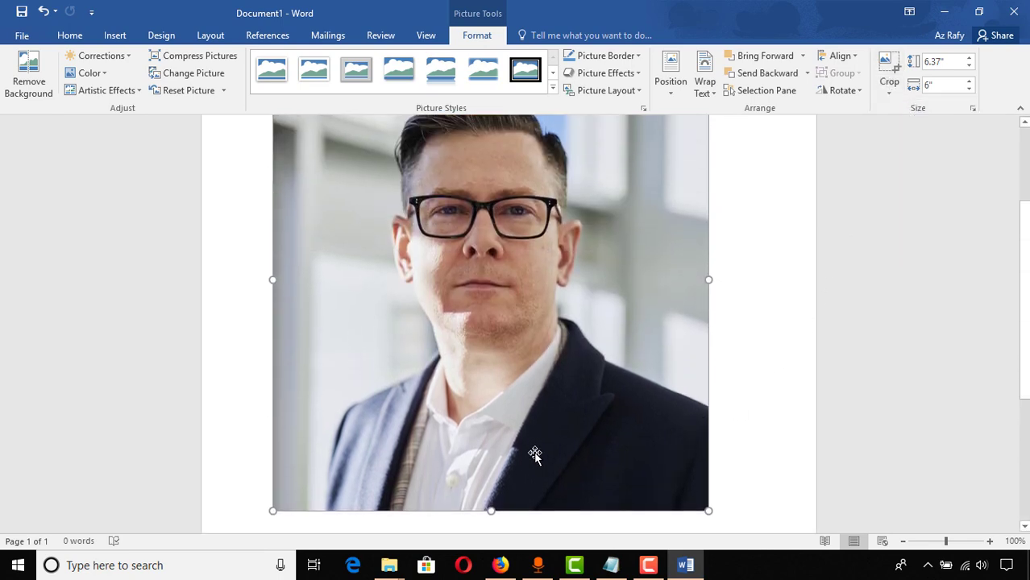
Shrink the photo roughly toward passport size and reposition it on the page
scroll(480, 410, "down", 4)
scroll(758, 418, "up", 4)
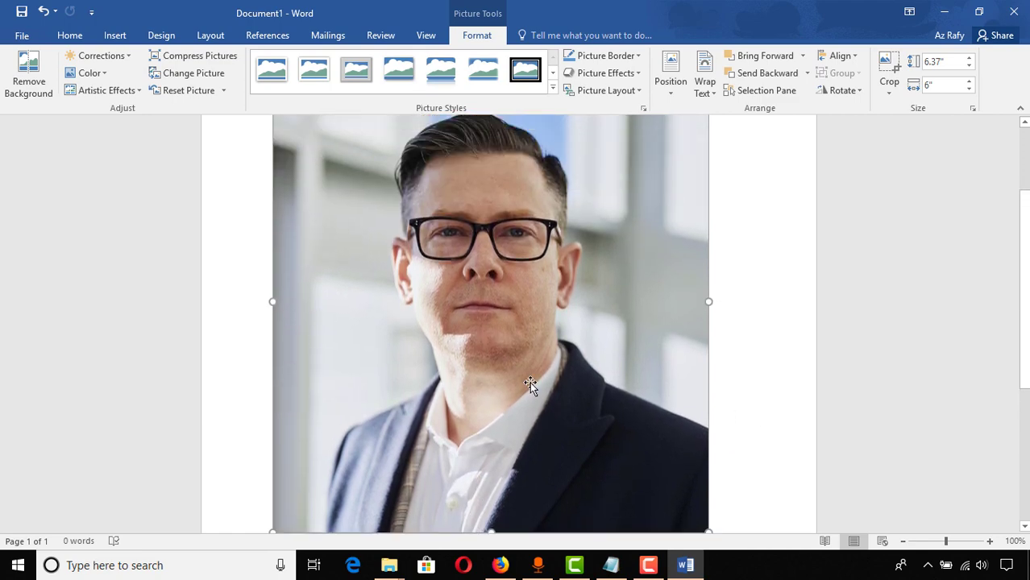
scroll(584, 396, "down", 5)
scroll(680, 399, "up", 5)
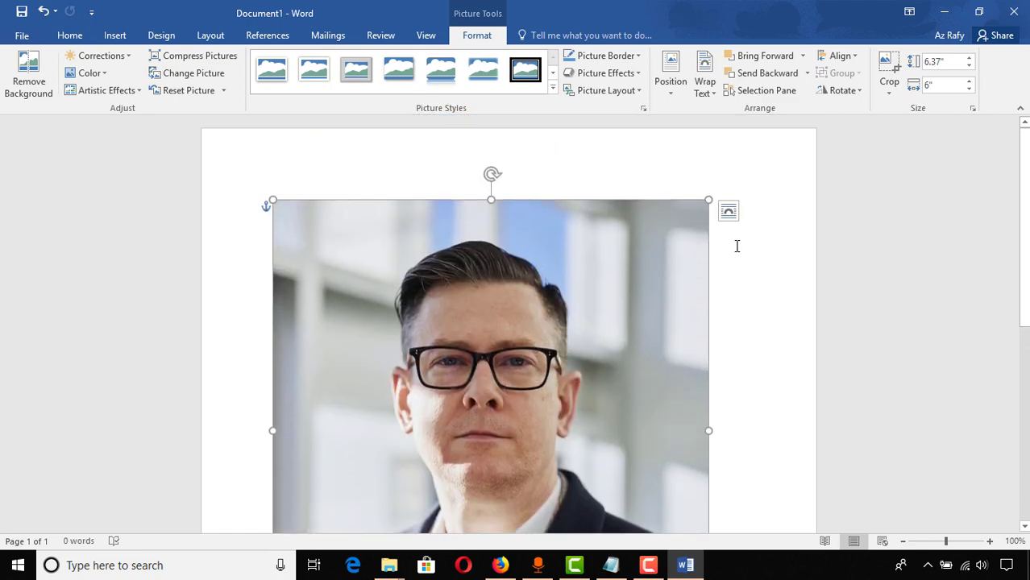
scroll(569, 335, "down", 4)
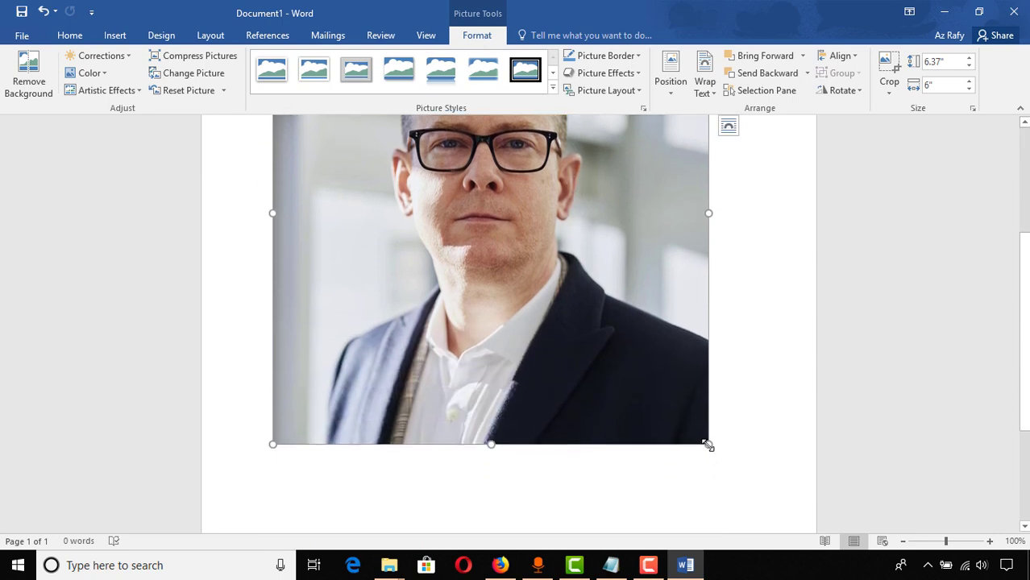
scroll(731, 414, "up", 4)
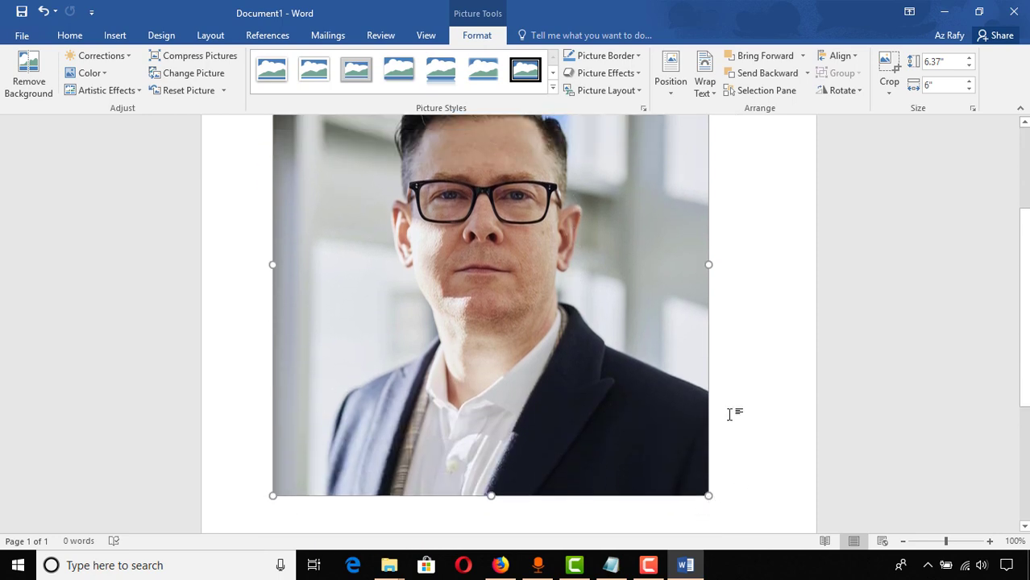
scroll(581, 287, "down", 3)
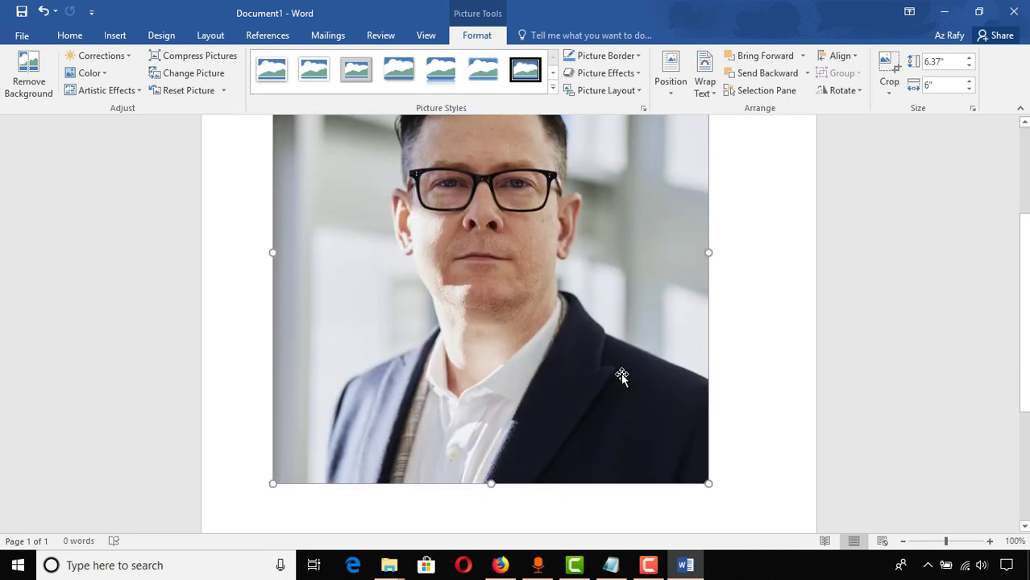
left_click_drag(708, 481, 522, 290)
scroll(706, 412, "up", 4)
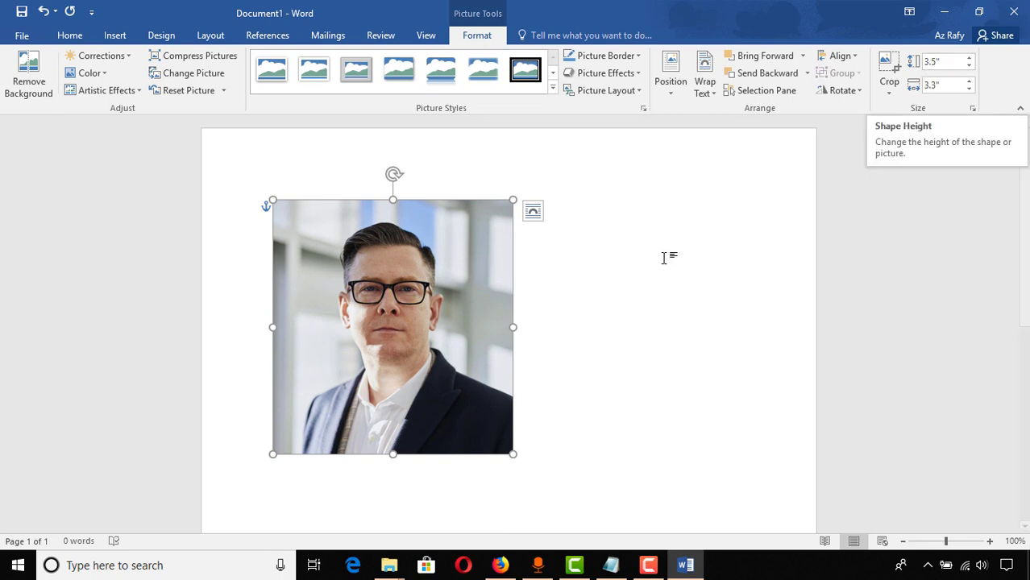
left_click_drag(486, 429, 389, 363)
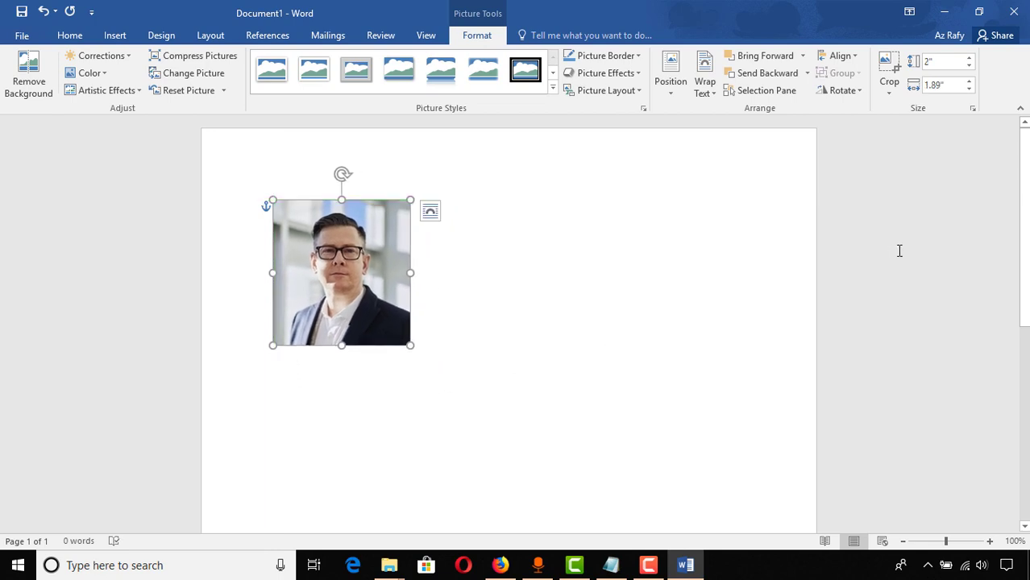
Set the photo's height to exactly 1.89", making it 1.78" wide
left_click(944, 66)
type("1.89")
key("Return")
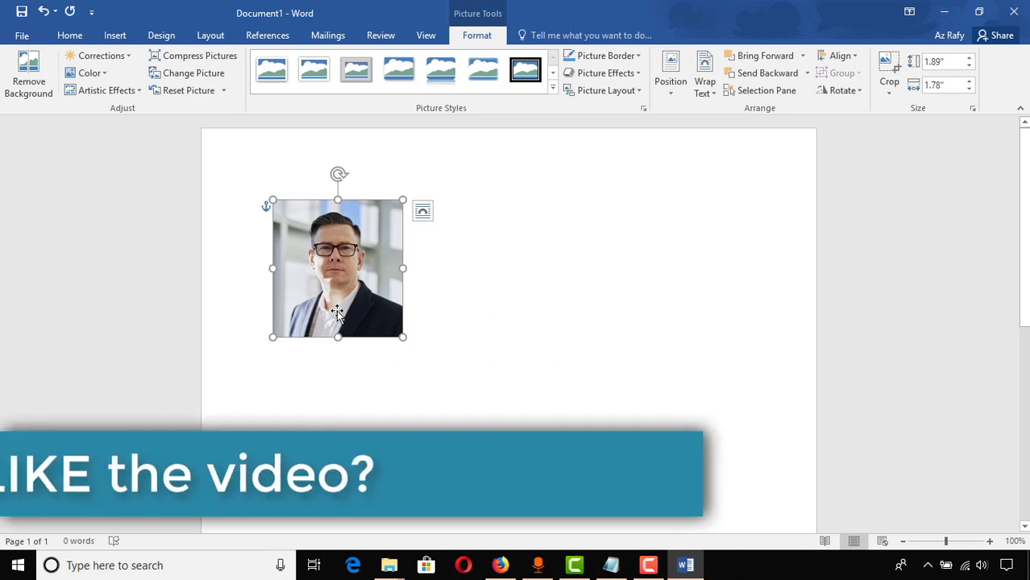
Apply the Moderate Frame, Black picture style to the portrait photo
left_click(517, 320)
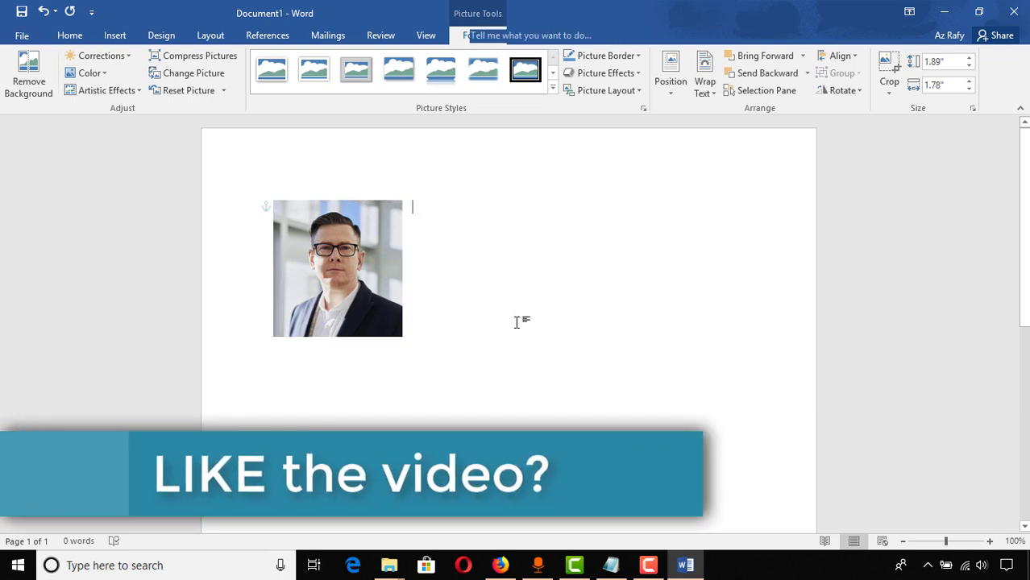
left_click(386, 265)
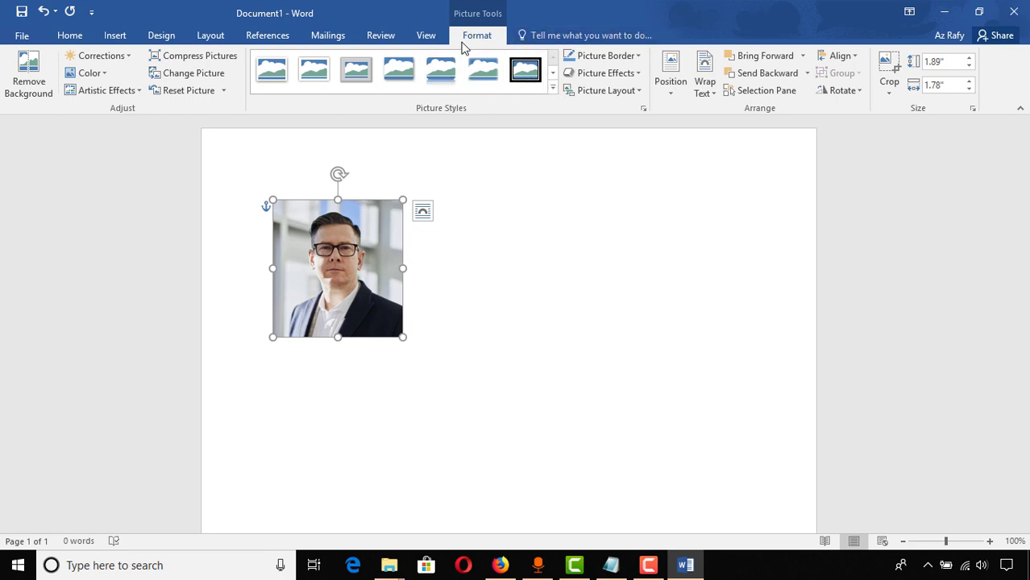
left_click(553, 74)
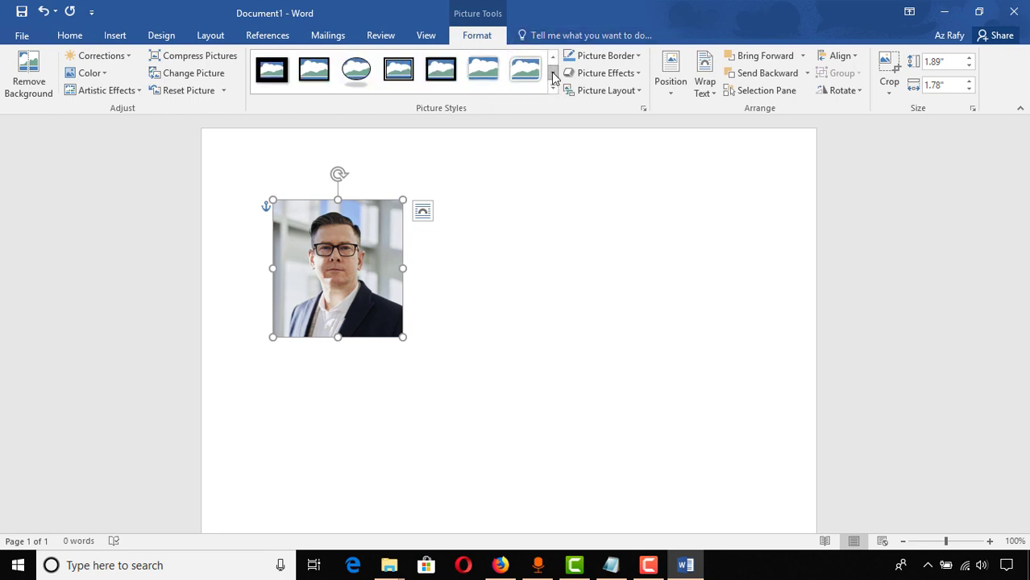
left_click(450, 85)
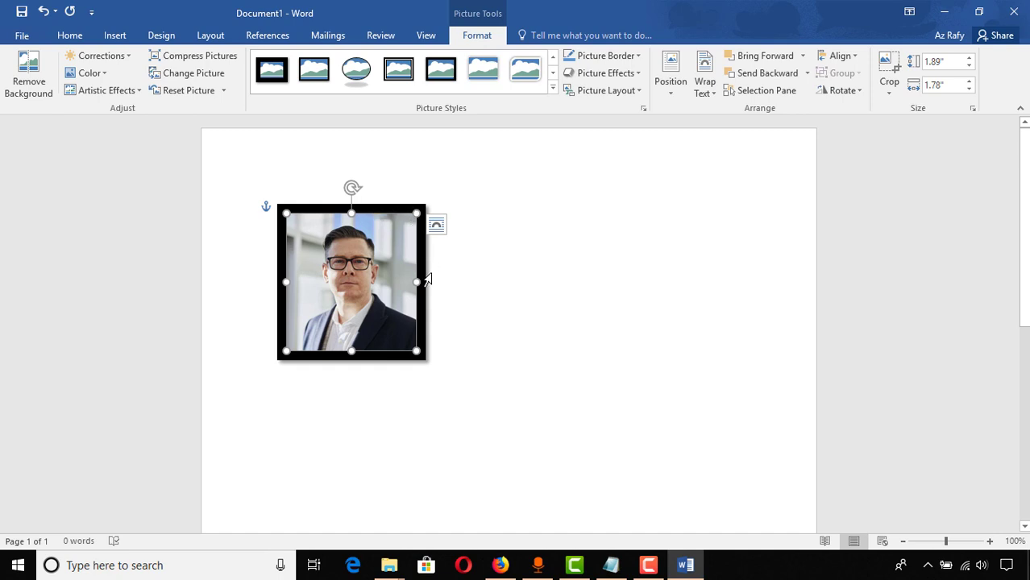
Change the picture border to a light theme colour, leaving its weight unchanged
left_click(639, 56)
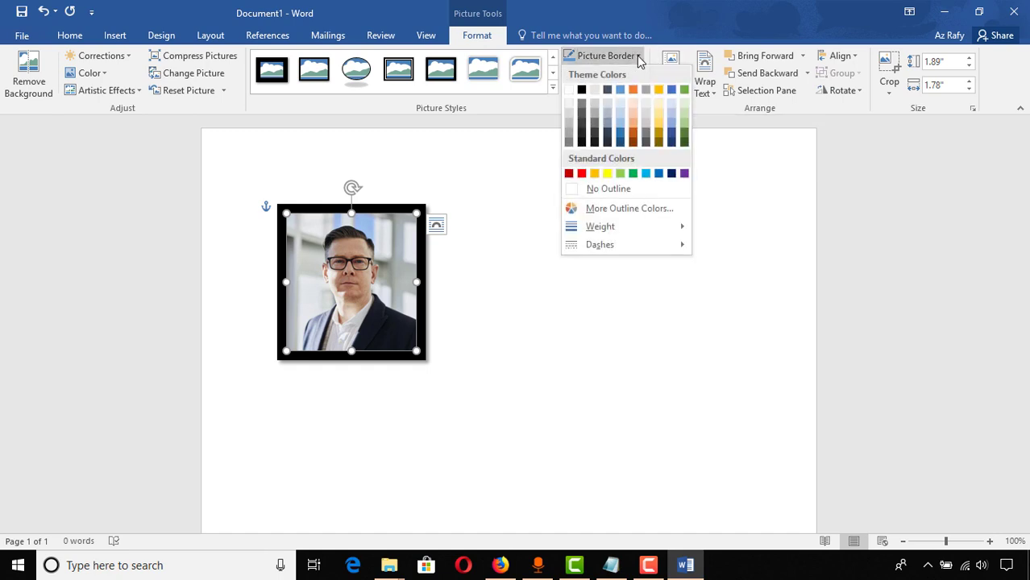
left_click(594, 95)
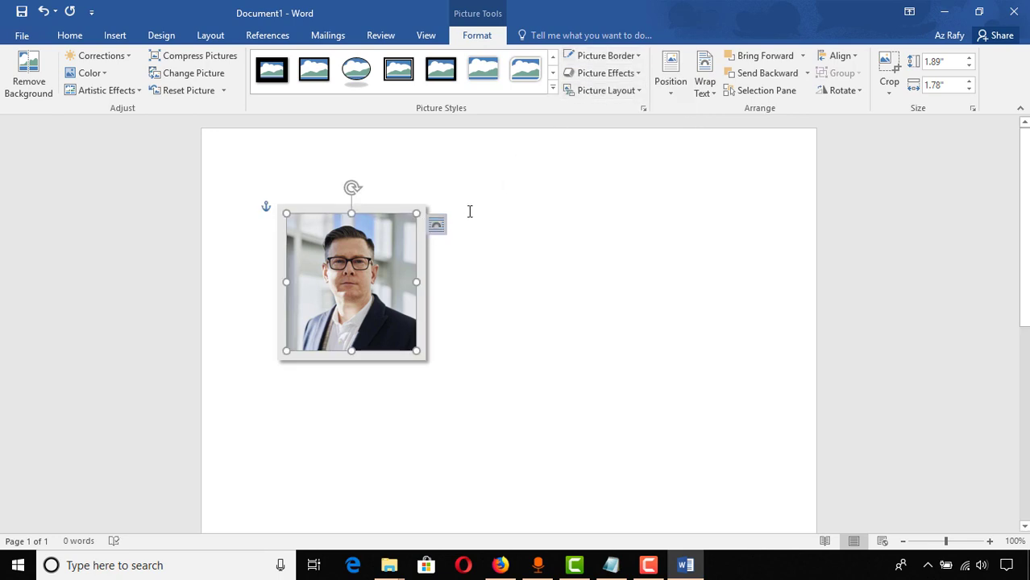
left_click(622, 58)
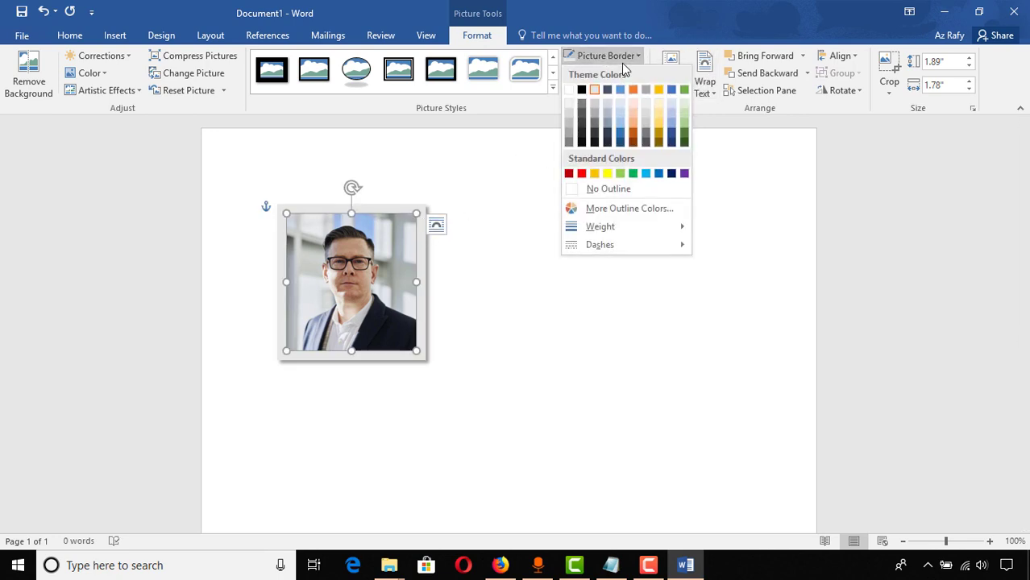
mouse_move(620, 229)
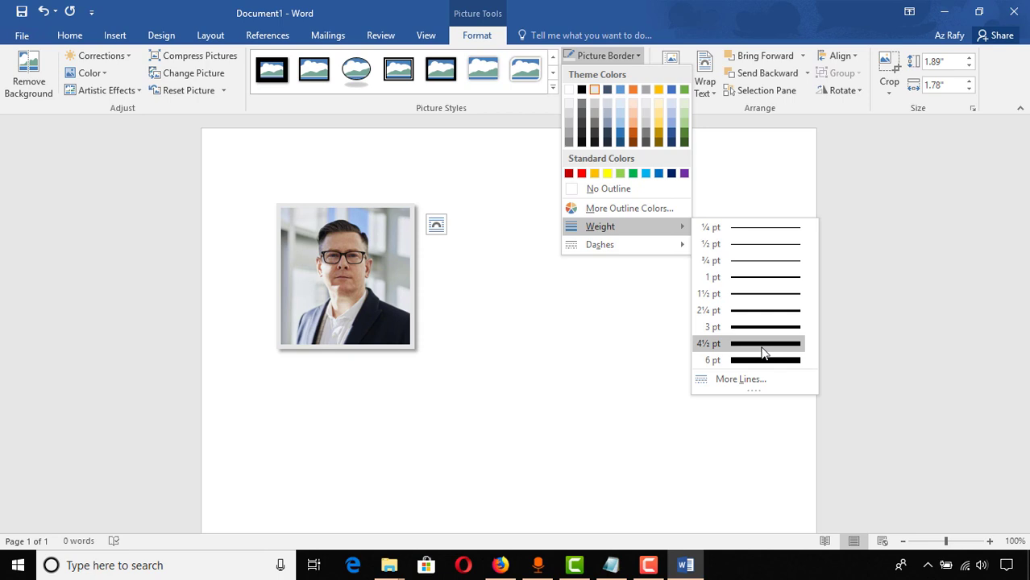
key("Escape")
key("Escape")
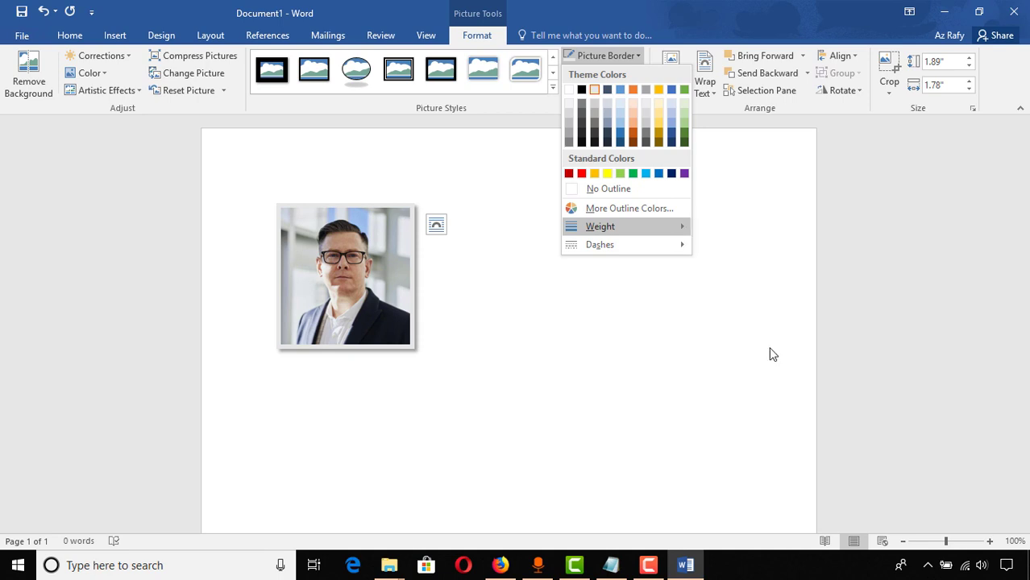
Duplicate the framed photo twice with Ctrl+D, placing each copy to the right in one row
left_click(435, 395)
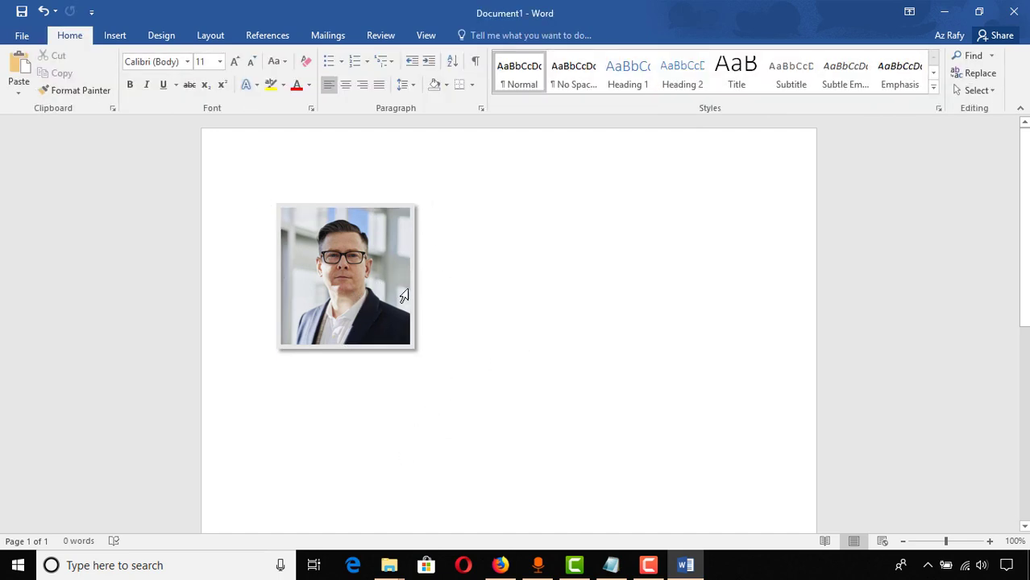
scroll(377, 270, "down", 2)
scroll(407, 281, "up", 2)
left_click(359, 307)
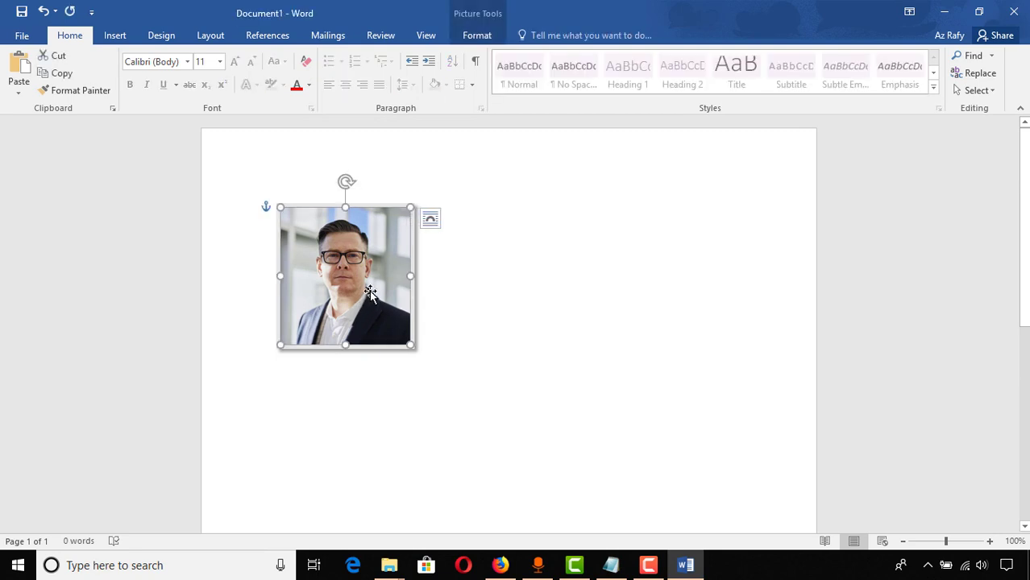
key("ctrl+d")
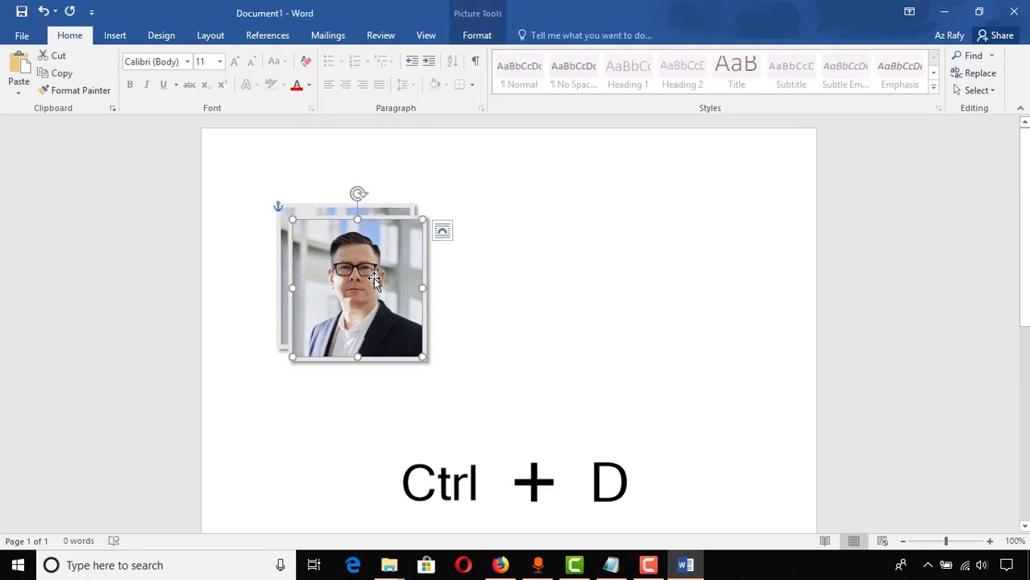
left_click_drag(373, 279, 509, 265)
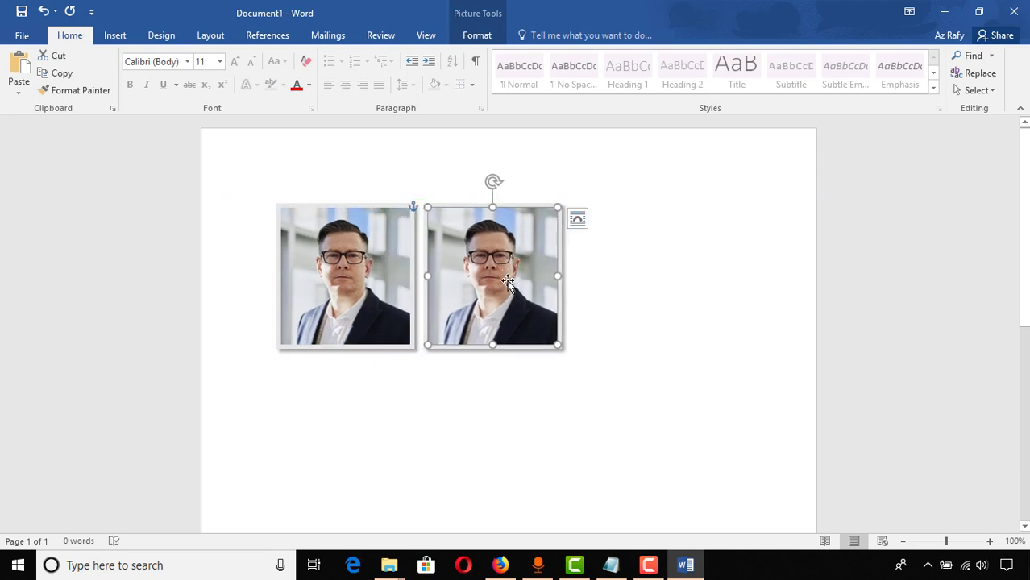
key("ctrl+d")
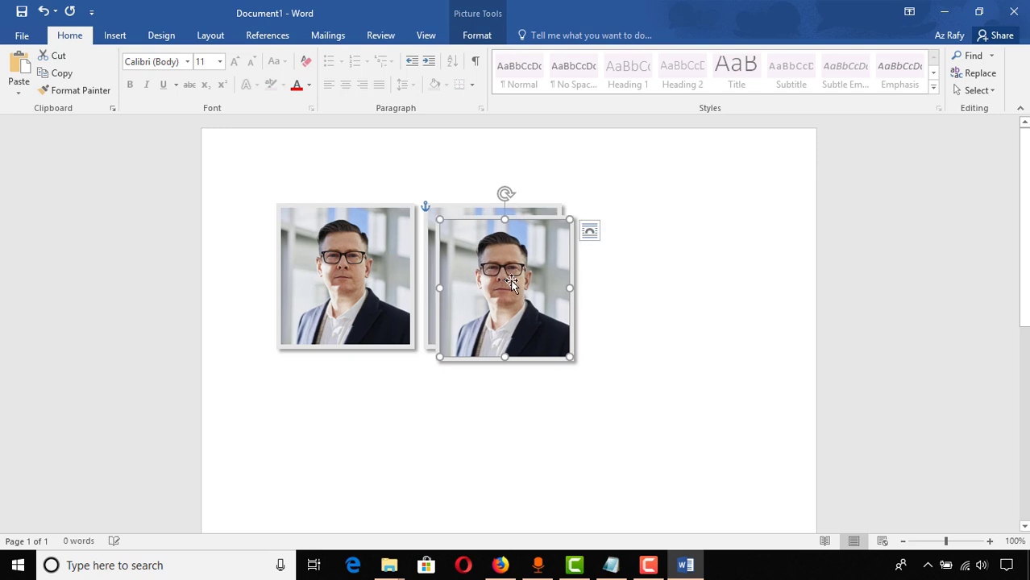
left_click_drag(507, 280, 645, 265)
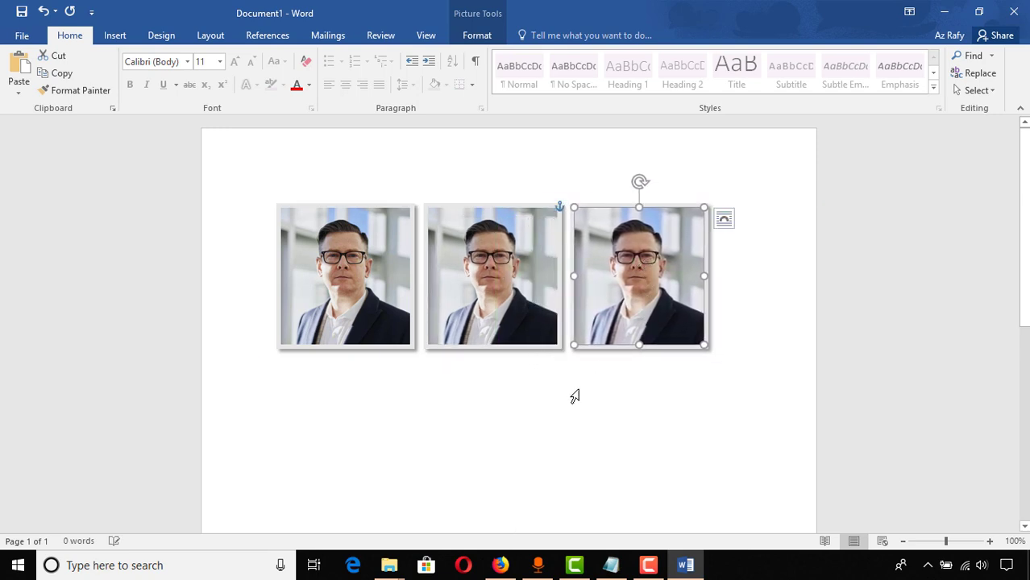
left_click(730, 336)
Select the three photos and copy the row downward three times, giving four rows
left_click(333, 323)
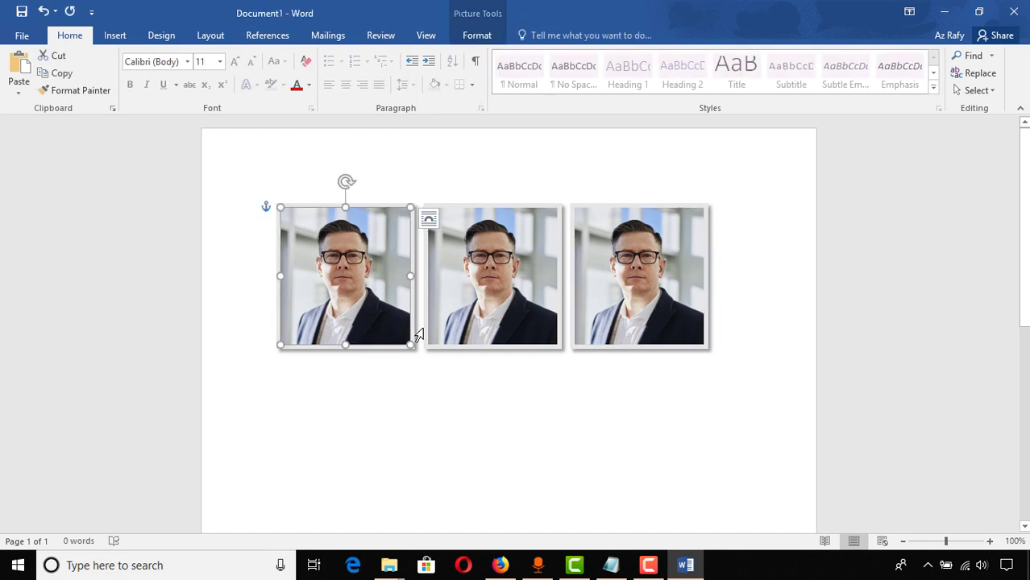
left_click(469, 326, "ctrl")
left_click(592, 332, "ctrl")
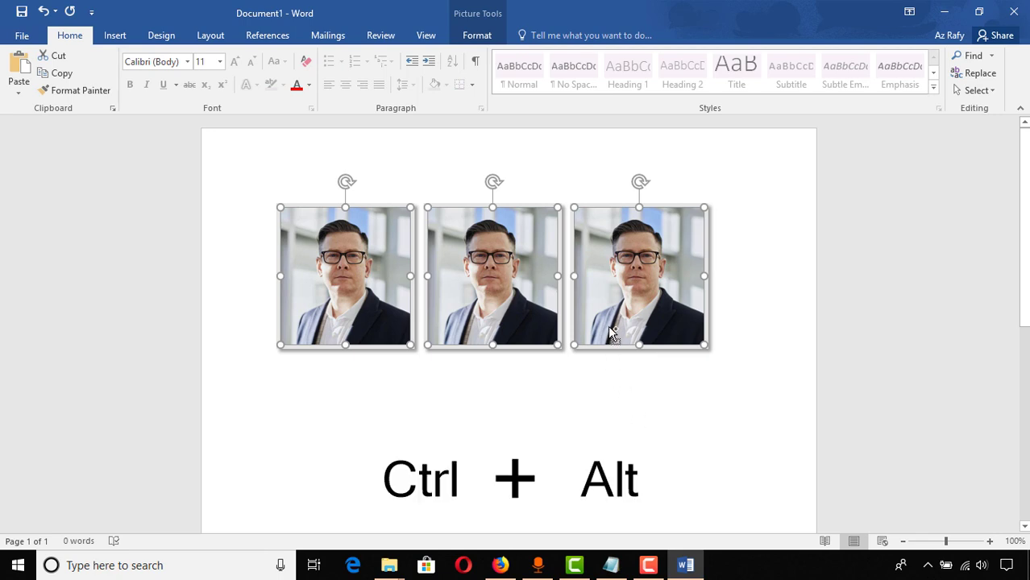
left_click_drag(612, 333, 613, 480)
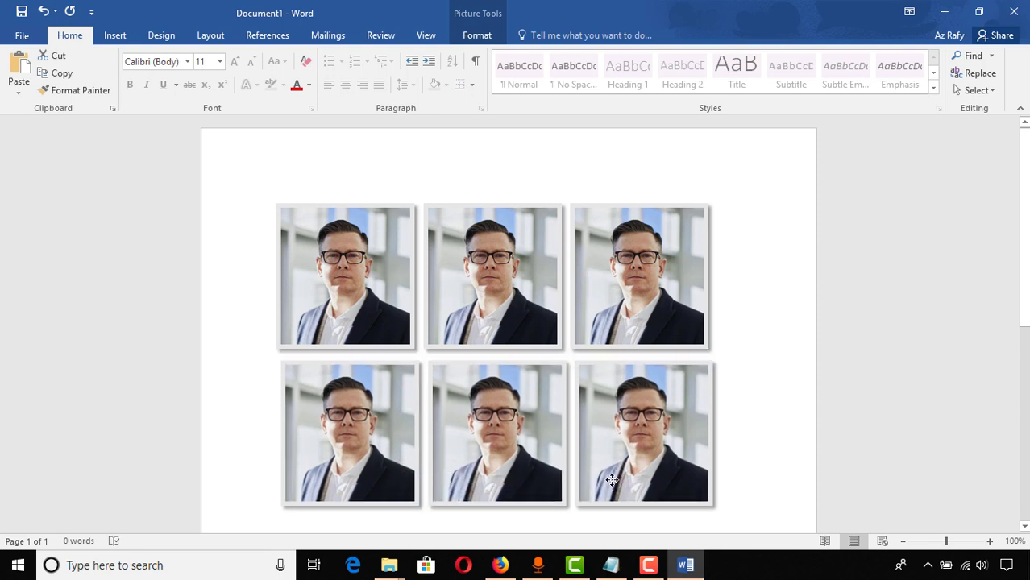
scroll(757, 345, "down", 5)
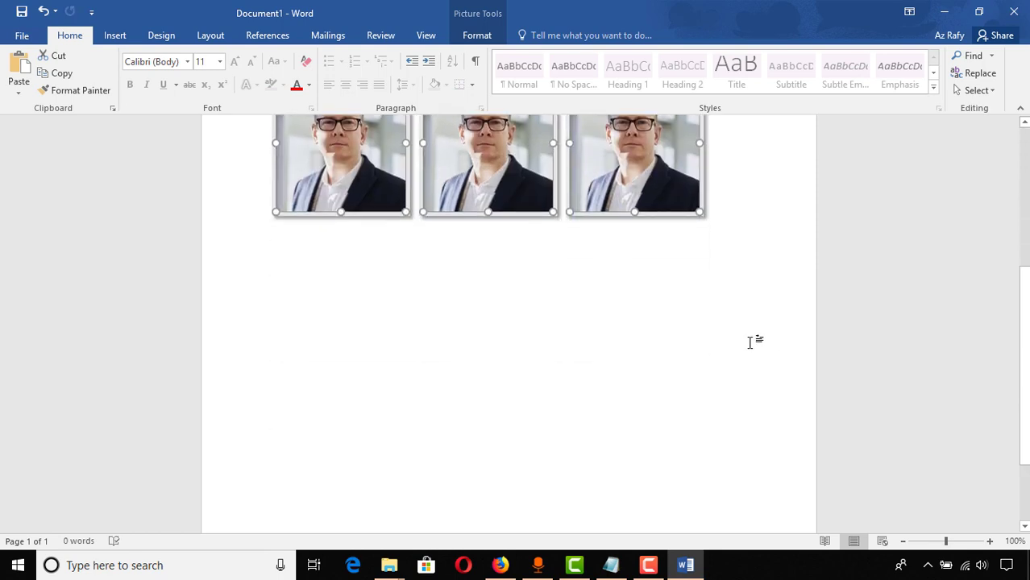
scroll(750, 342, "up", 2)
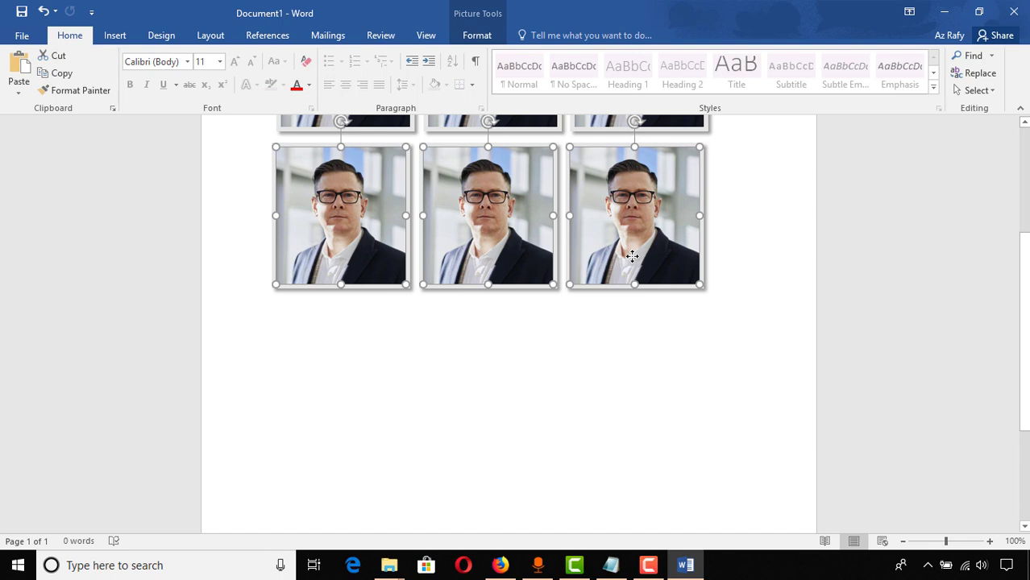
left_click_drag(632, 256, 639, 415)
scroll(639, 405, "down", 3)
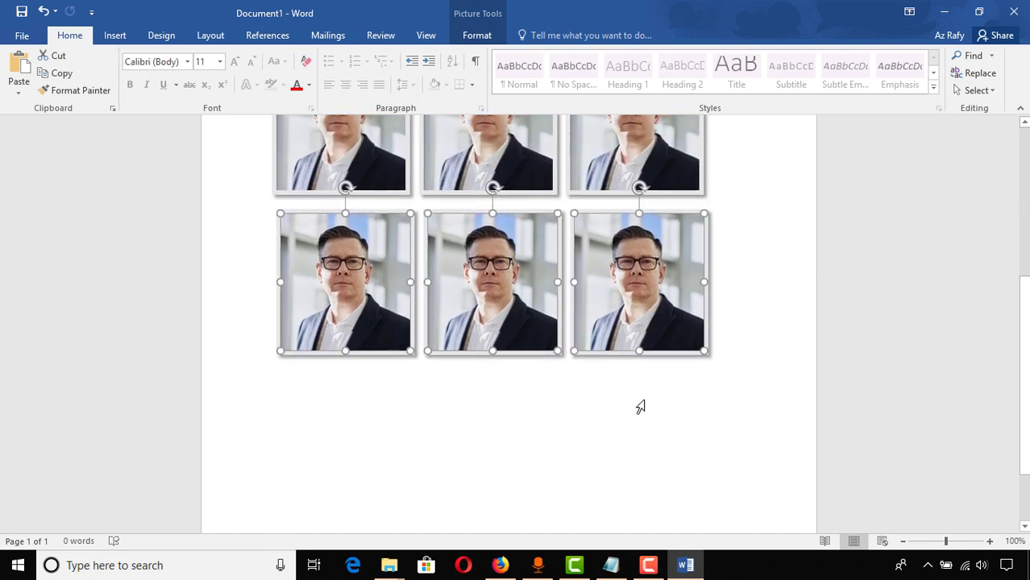
left_click_drag(629, 283, 621, 434)
scroll(717, 430, "up", 6)
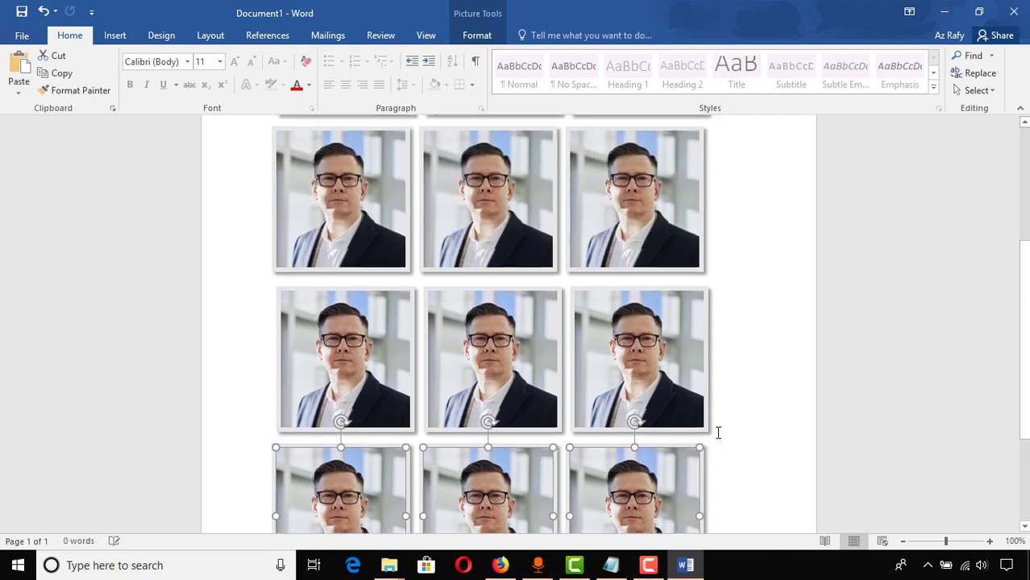
left_click(747, 364)
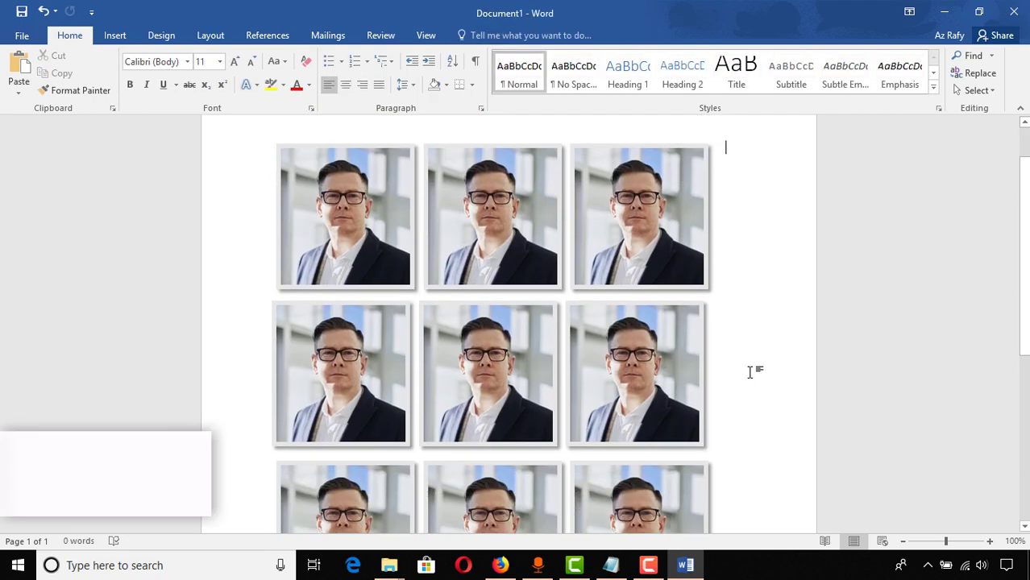
scroll(435, 386, "down", 3)
scroll(332, 384, "up", 2)
scroll(331, 384, "down", 2)
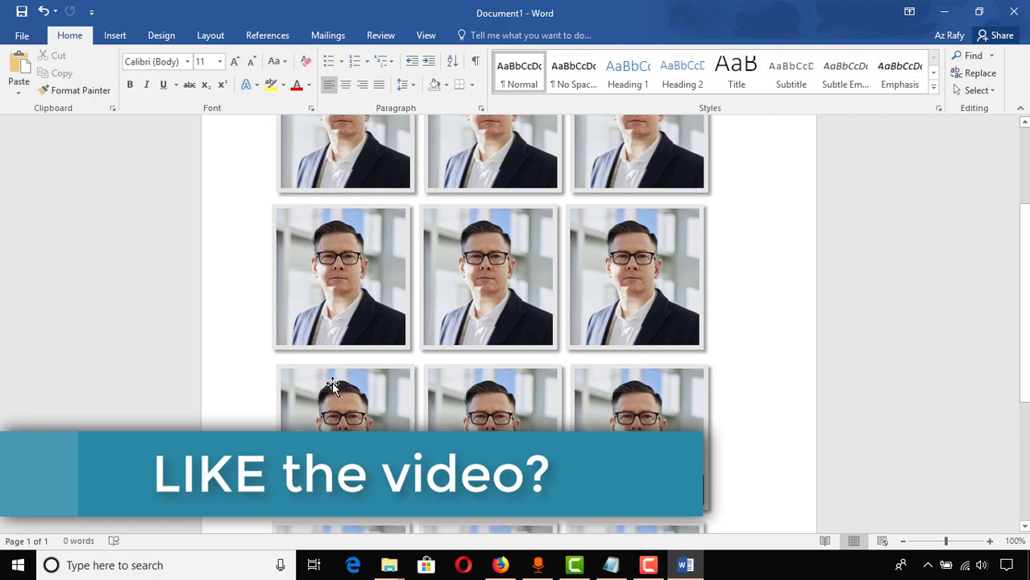
scroll(331, 383, "up", 4)
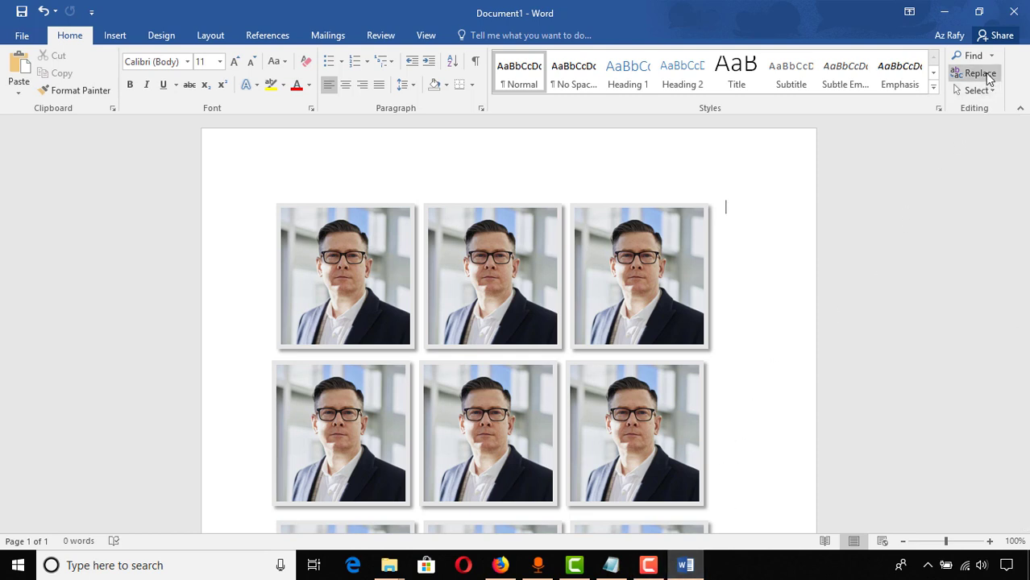
left_click(611, 565)
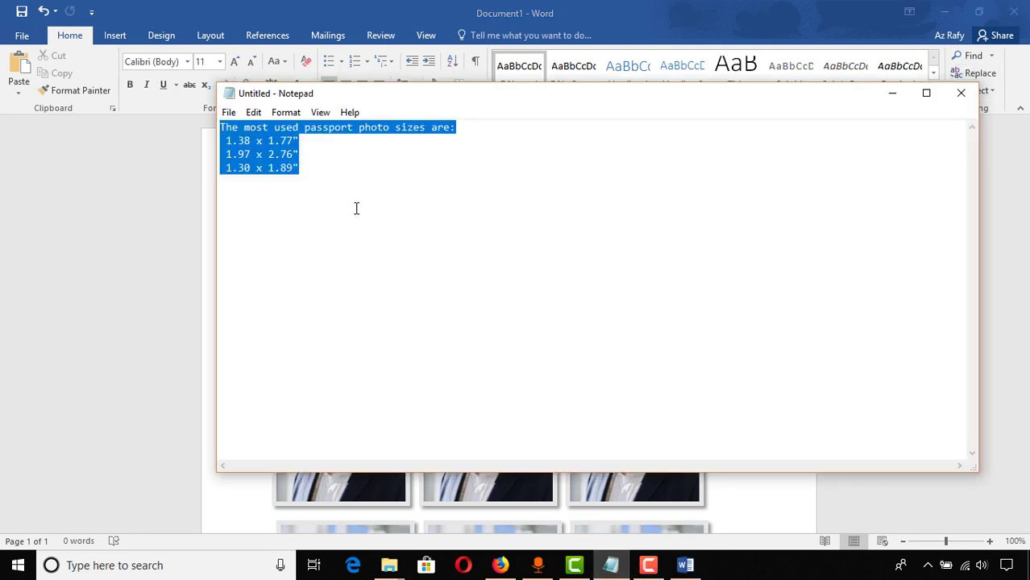
left_click(262, 141)
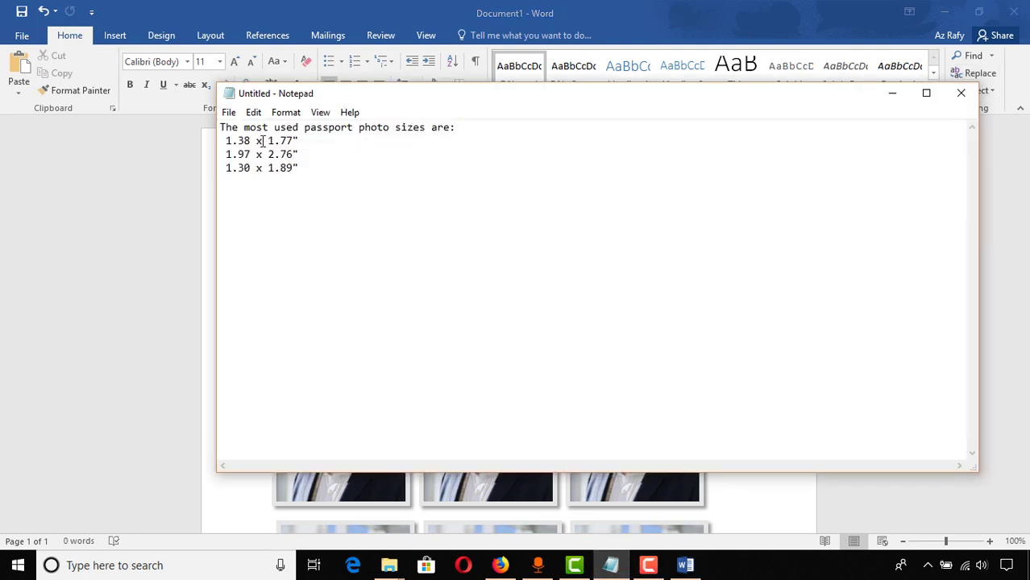
left_click(25, 239)
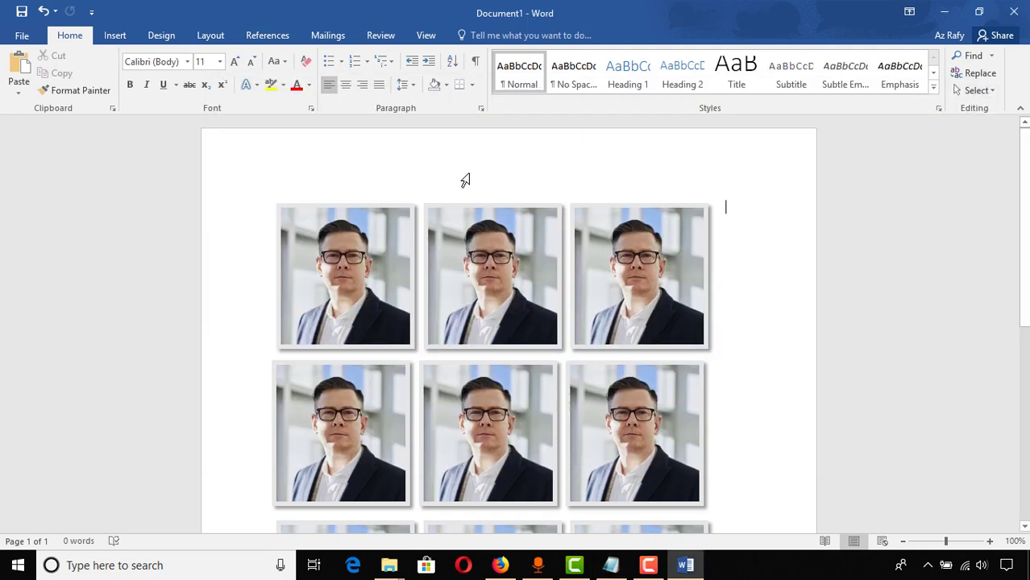
Select the first photo and check the note's 1.38 x 1.77 passport size
left_click(118, 33)
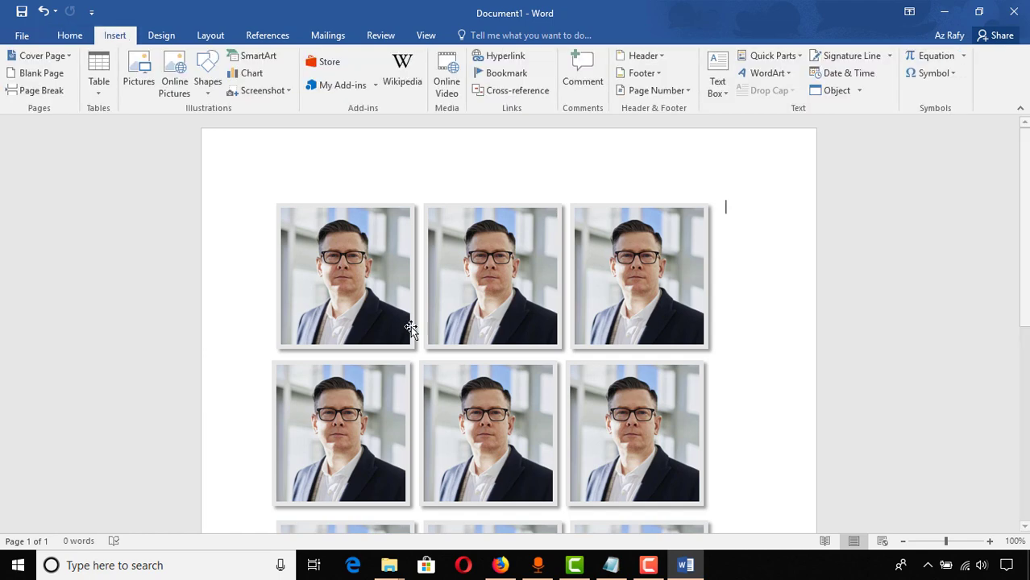
double_click(411, 326)
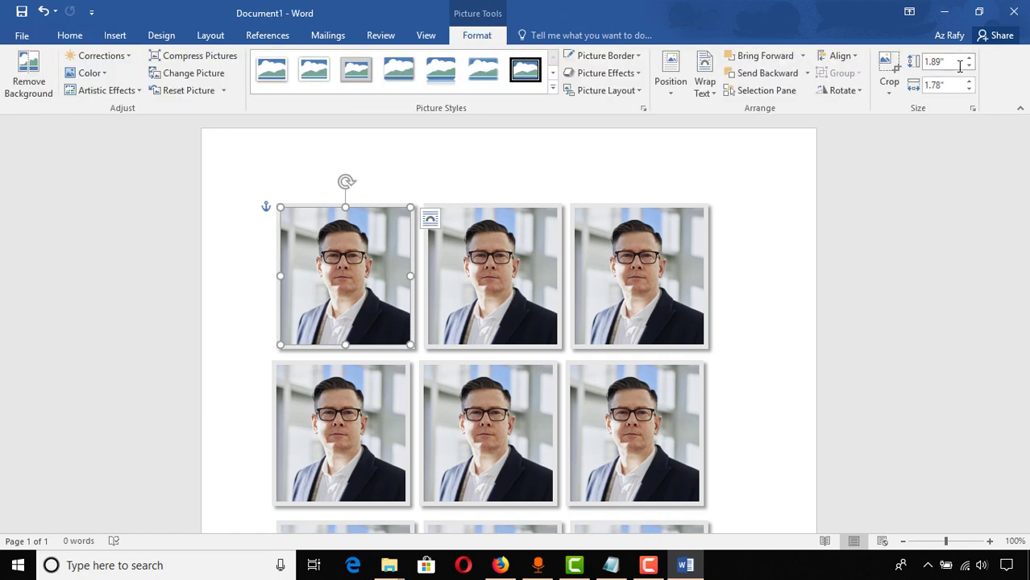
left_click(959, 66)
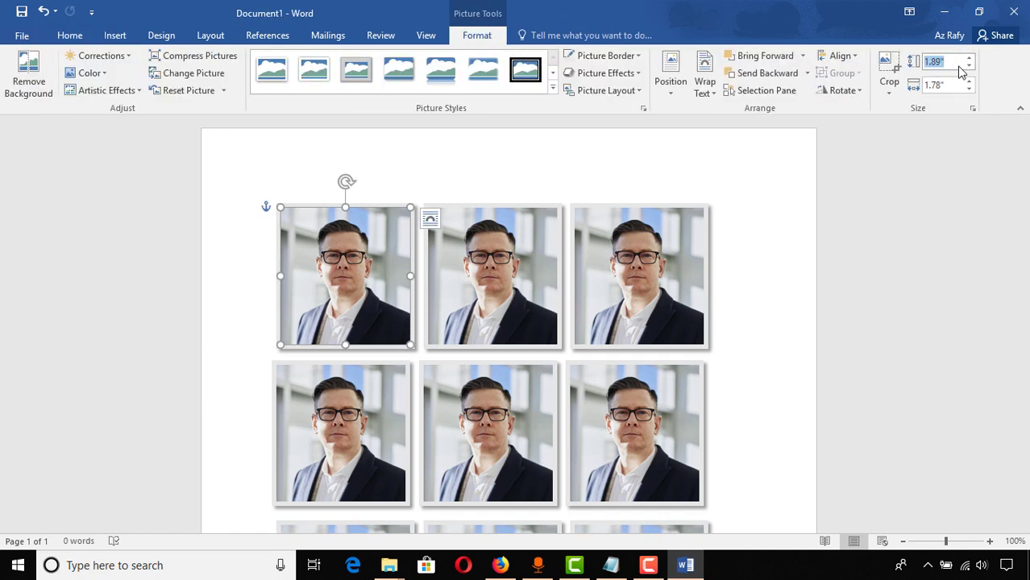
left_click(624, 567)
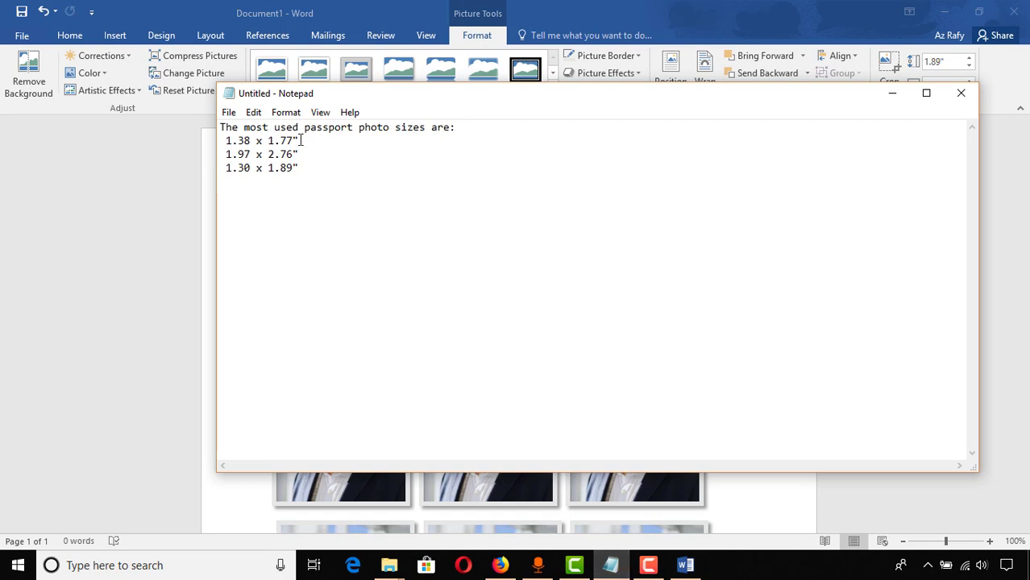
left_click_drag(301, 140, 240, 141)
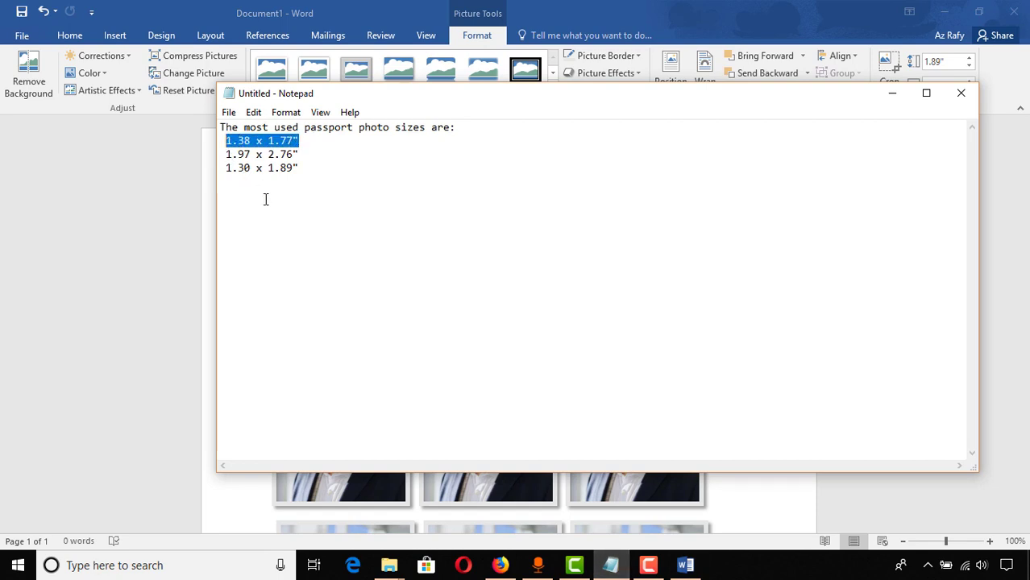
left_click(94, 216)
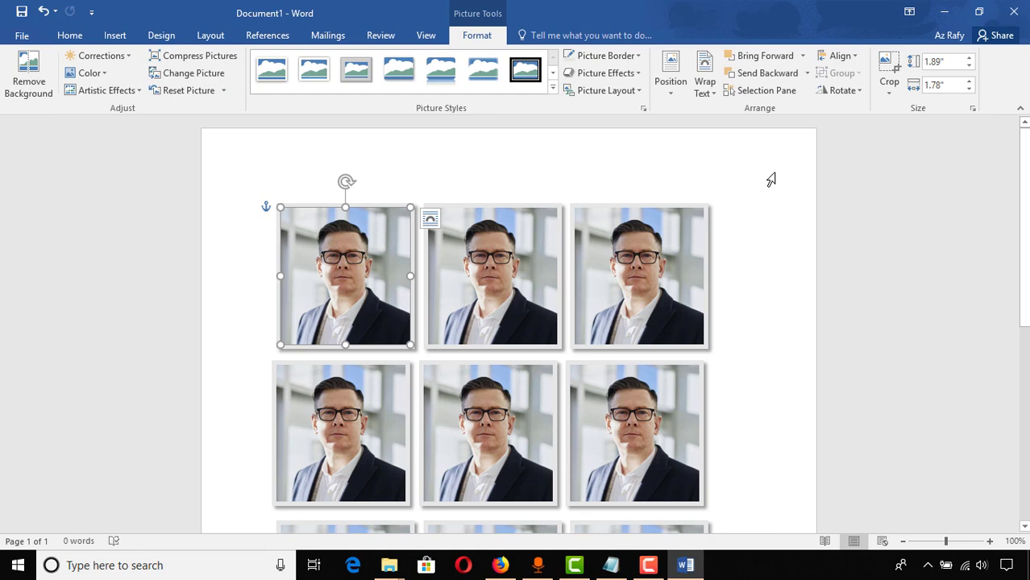
Set the first photo's height to 1.77", shrinking its width to 1.67"
left_click(920, 62)
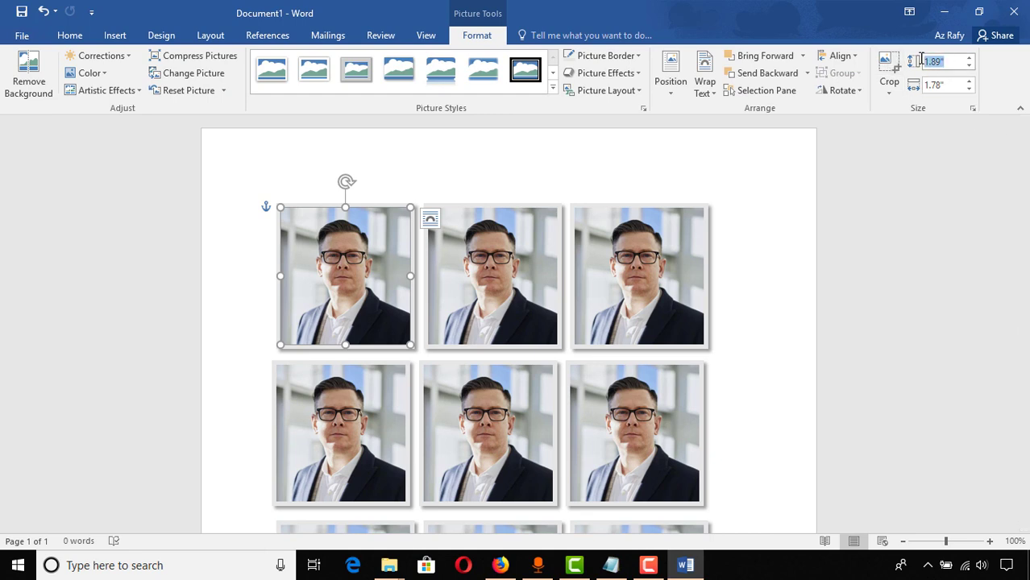
type("1.77")
key("Return")
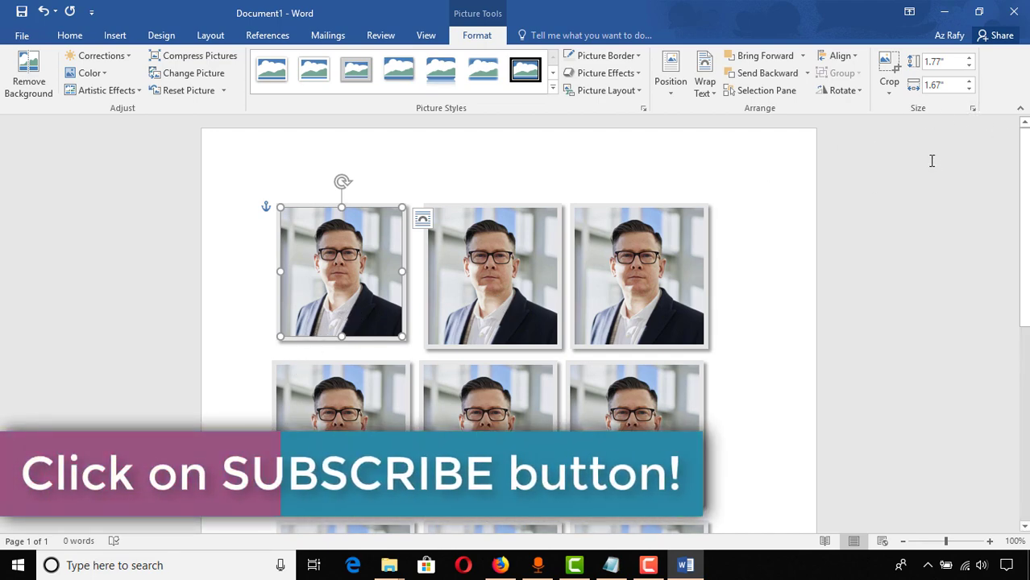
left_click(972, 108)
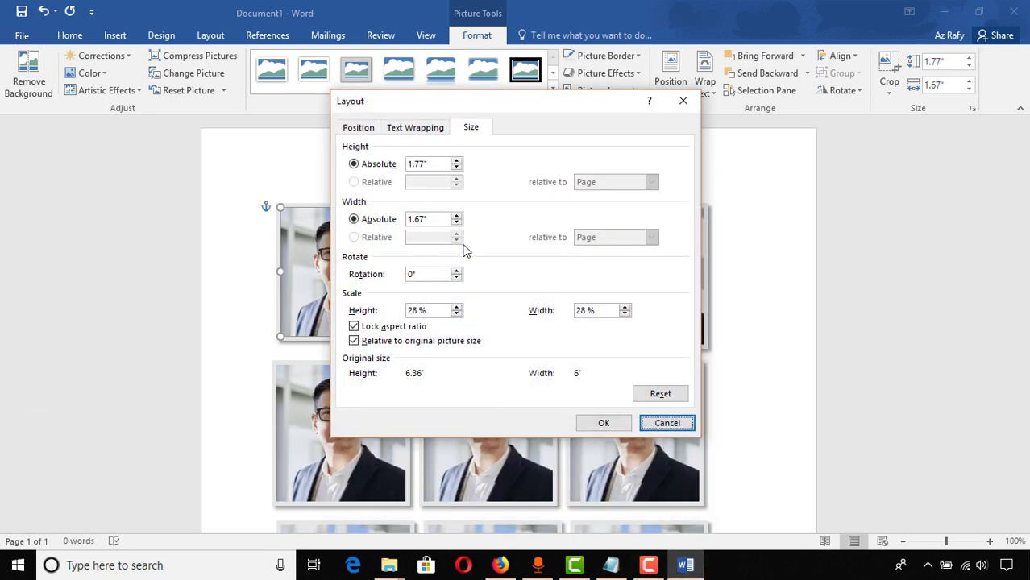
Unlock the aspect ratio and change the photo's width from 1.67 to 1.38 inches, keeping 1.77 height
left_click(368, 330)
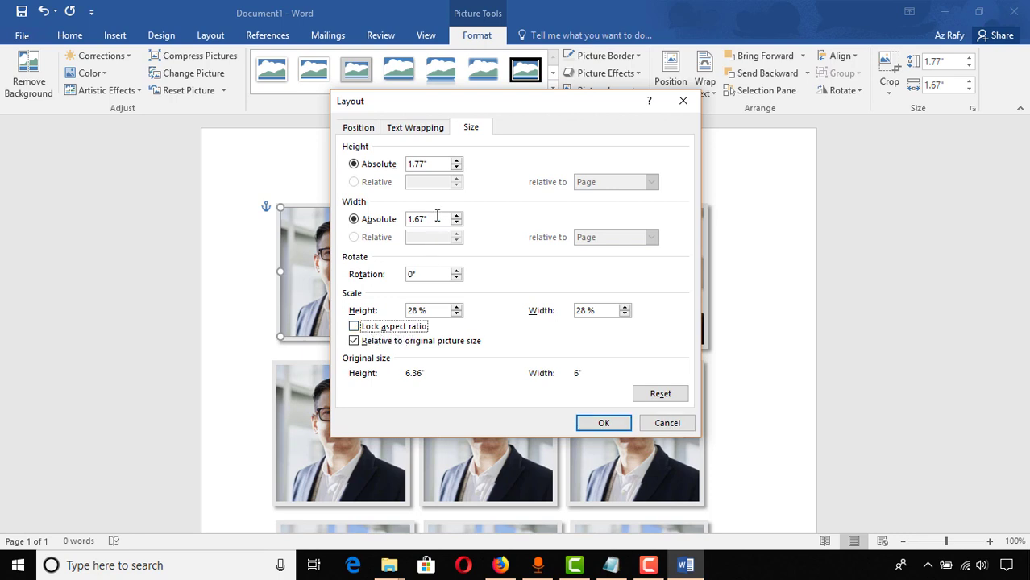
left_click_drag(437, 215, 380, 219)
type("1.38")
left_click(601, 421)
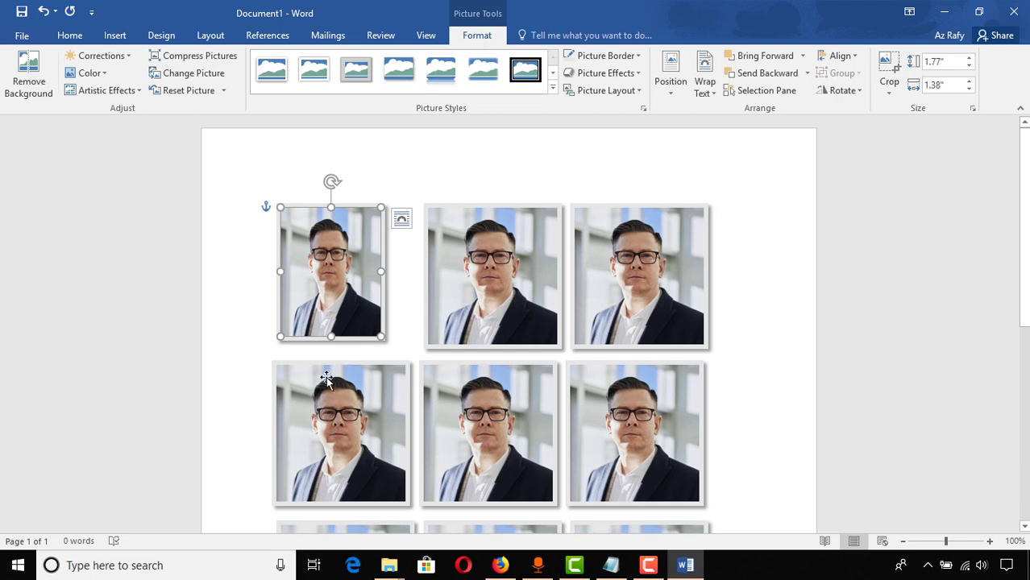
scroll(500, 342, "down", 5)
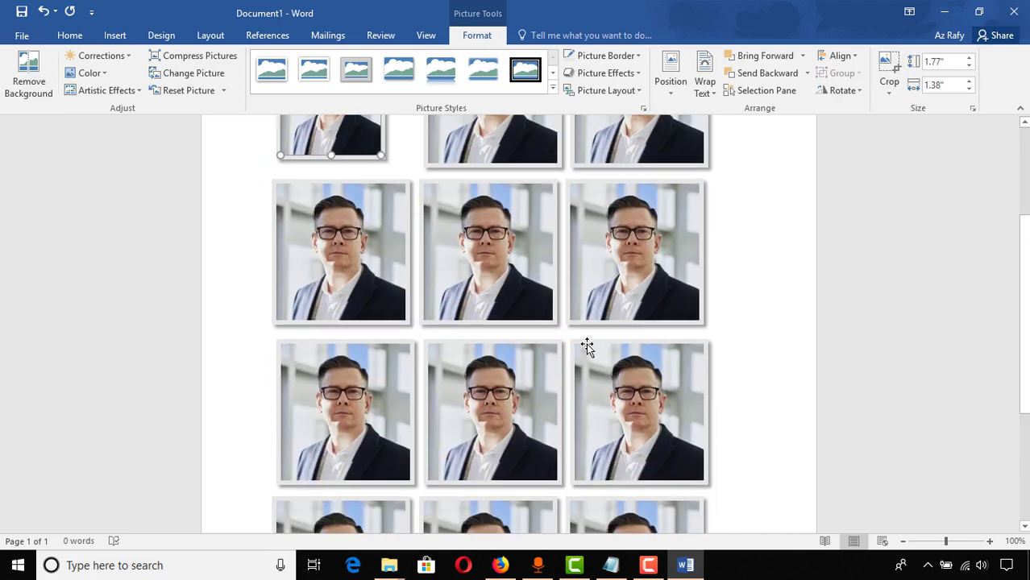
key("ctrl+v")
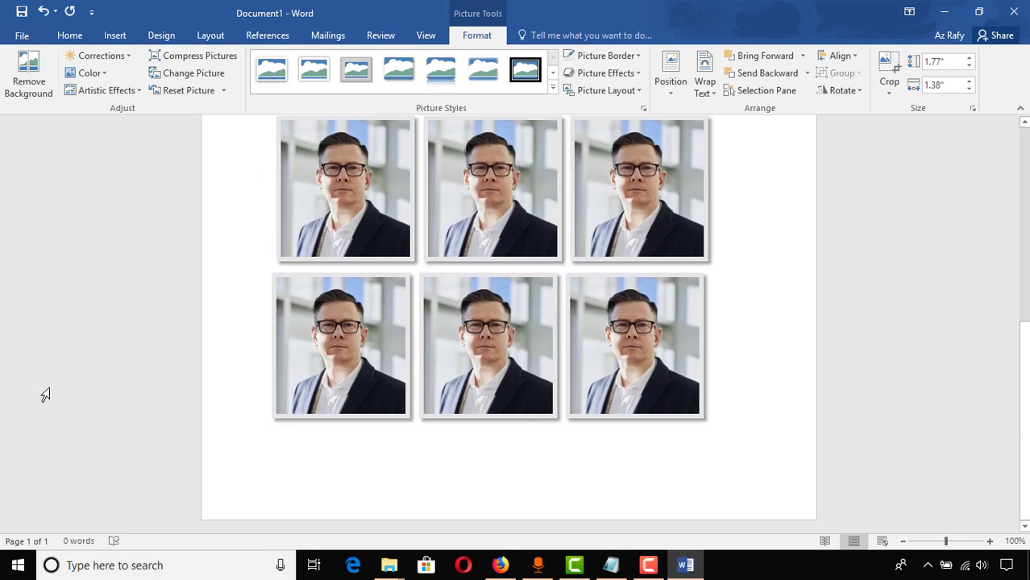
key("ctrl+v")
scroll(328, 367, "up", 3)
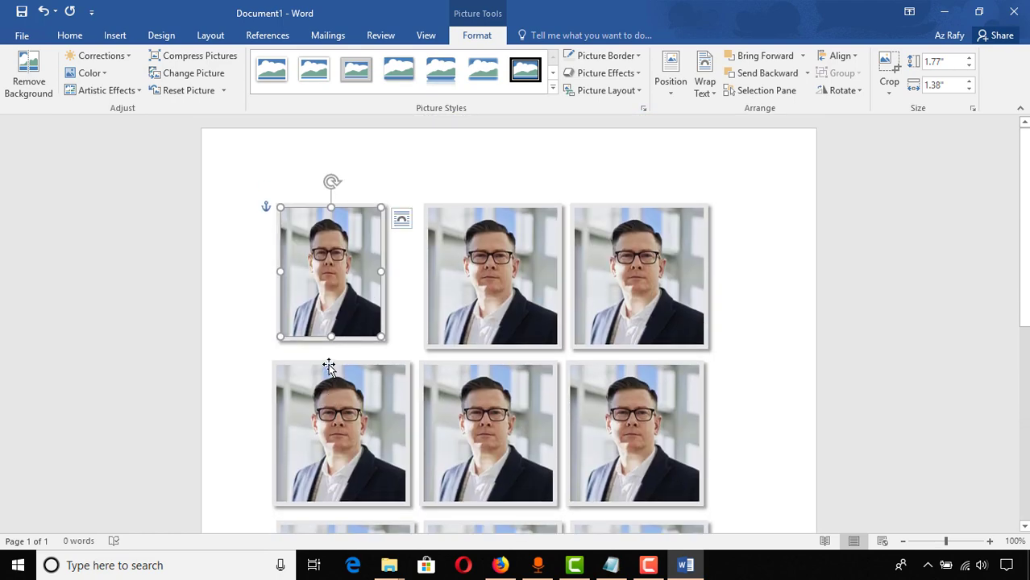